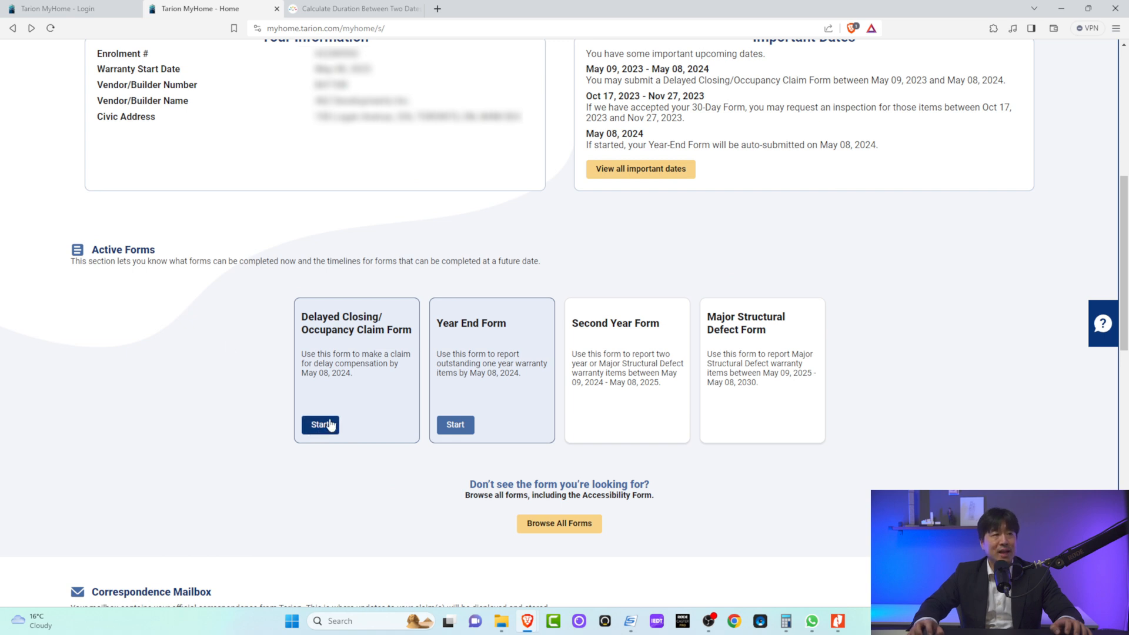
Start the Delayed Closing/Occupancy Claim Form and continue past the acknowledgement to the claim calculations.
scroll(599, 284, "up", 4)
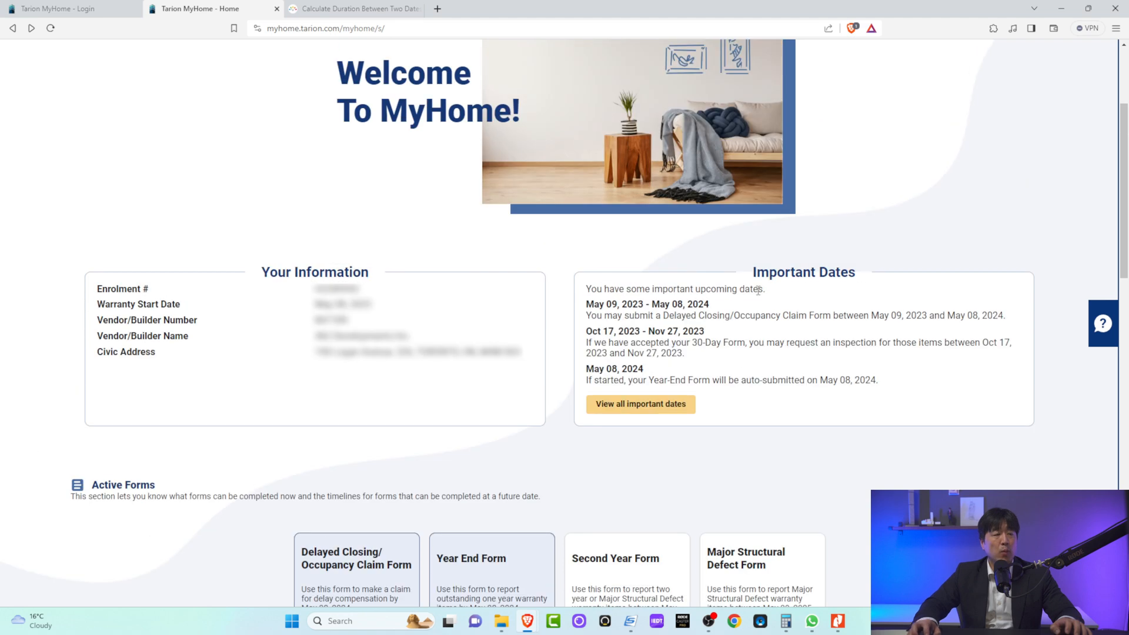
left_click_drag(754, 272, 951, 277)
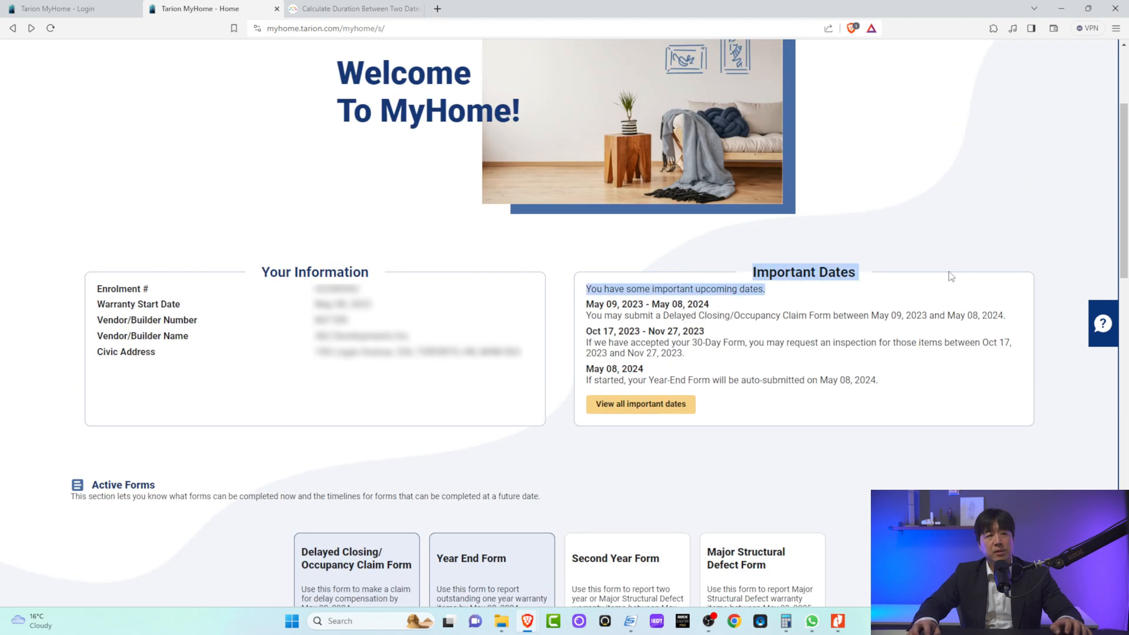
left_click(583, 312)
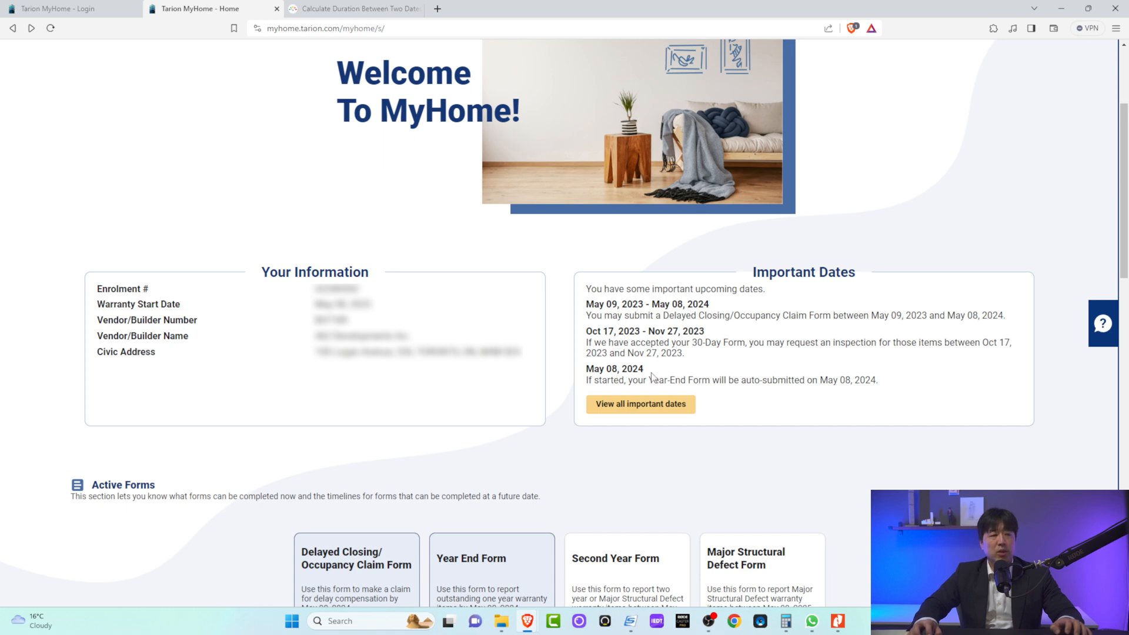
scroll(569, 458, "down", 3)
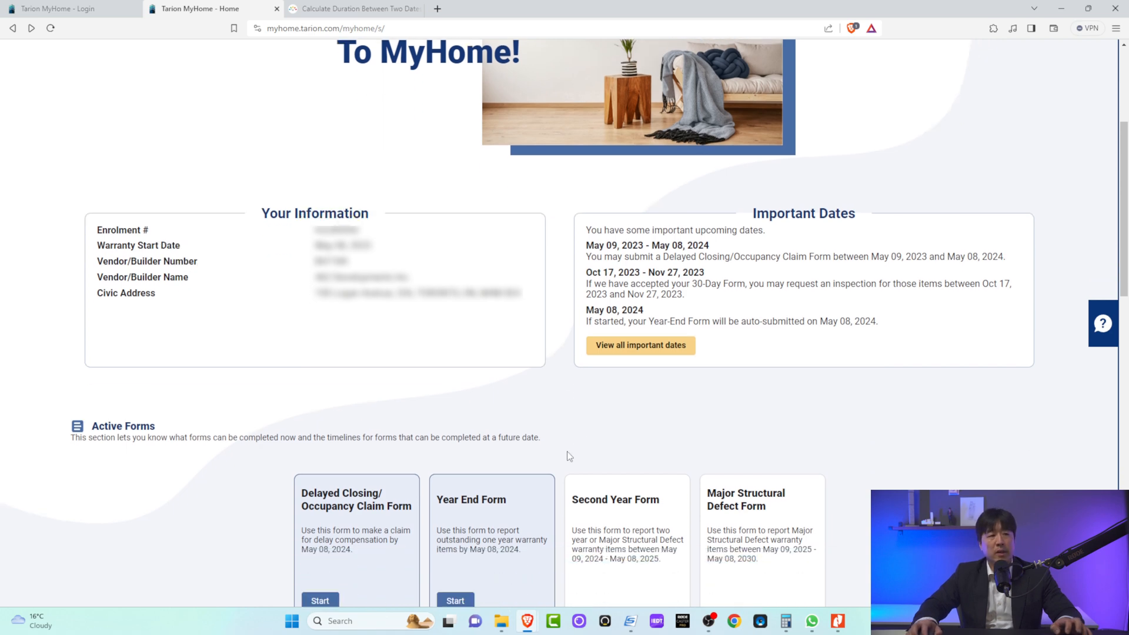
left_click(318, 483)
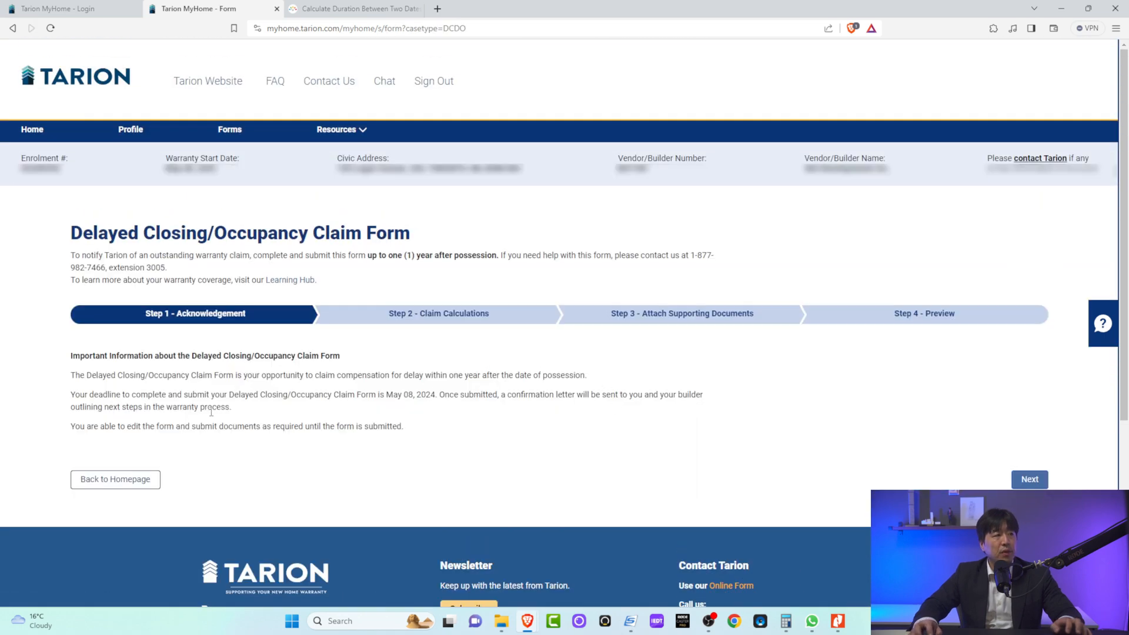
left_click(1029, 479)
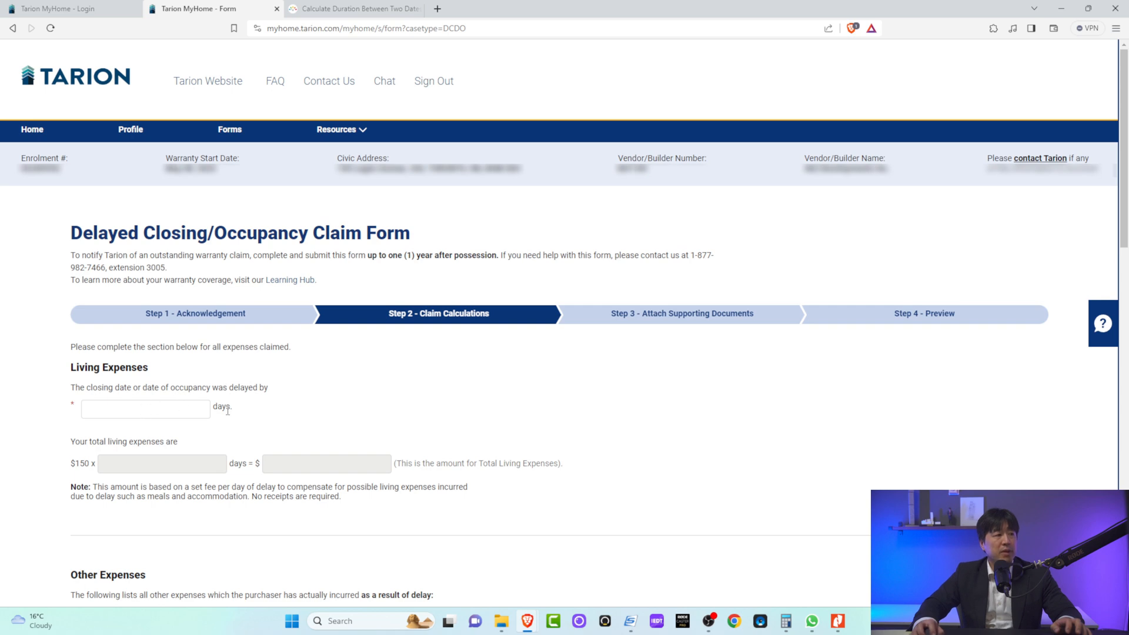
Calculate the number of days from March 20, 2023 to May 8, 2023, with the end date included.
left_click(345, 8)
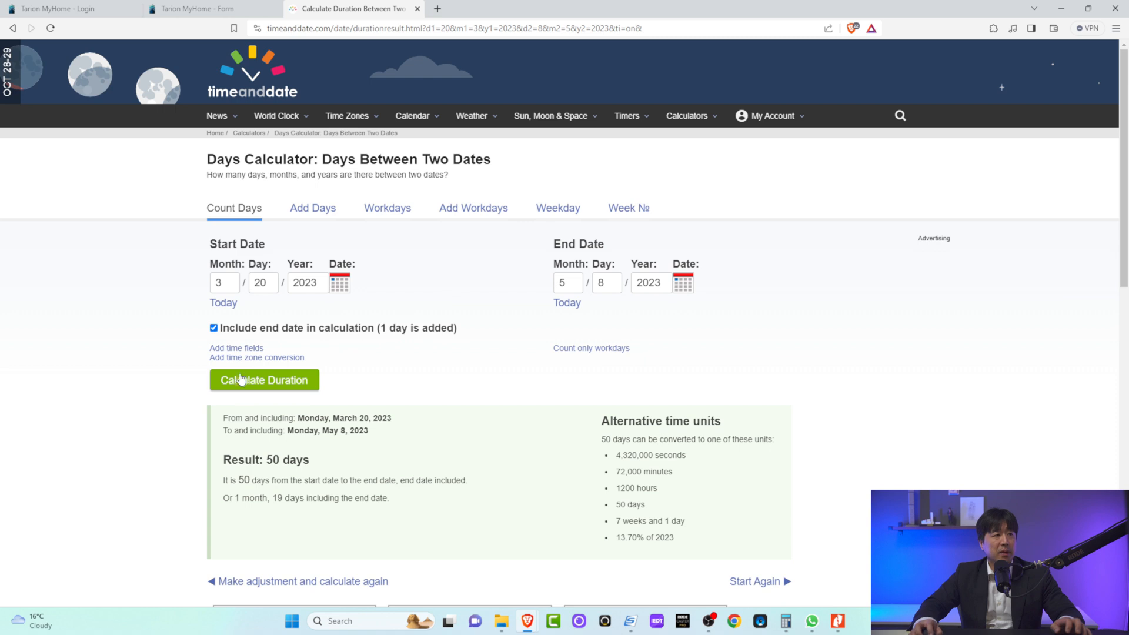
left_click(271, 382)
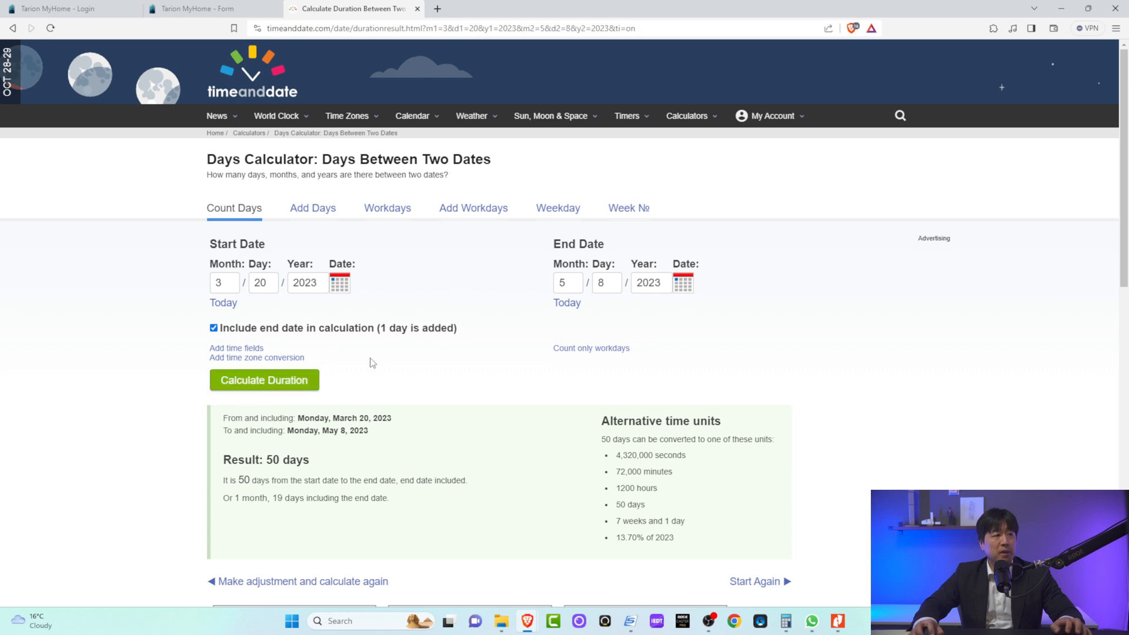
double_click(272, 459)
Enter 50 days as the closing or occupancy delay in the claim form's Living Expenses section.
left_click(200, 8)
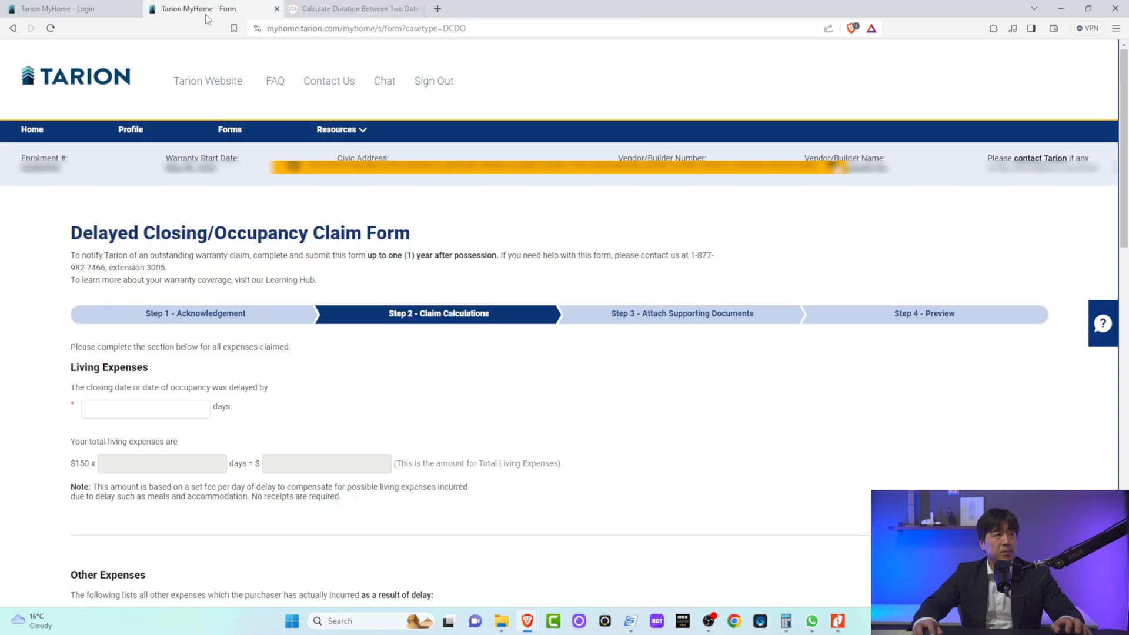
left_click(134, 408)
type("50")
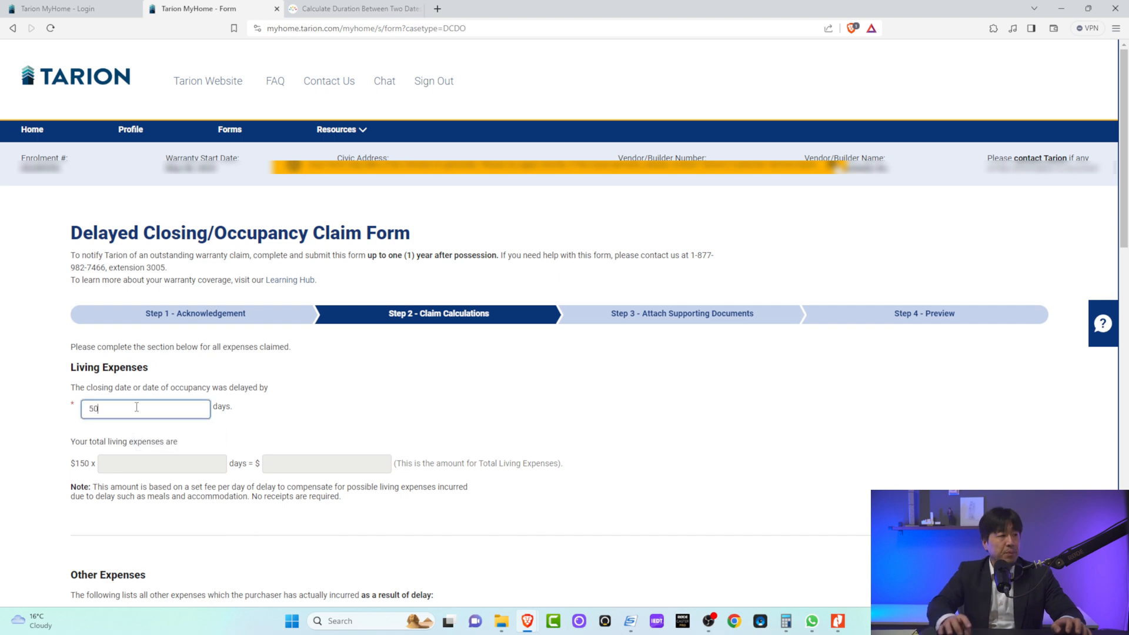
left_click(235, 365)
Examine the living expenses amount, the Other Expenses fields, the Insufficient Notice Amount section and the Total Claim amounts.
scroll(245, 382, "down", 4)
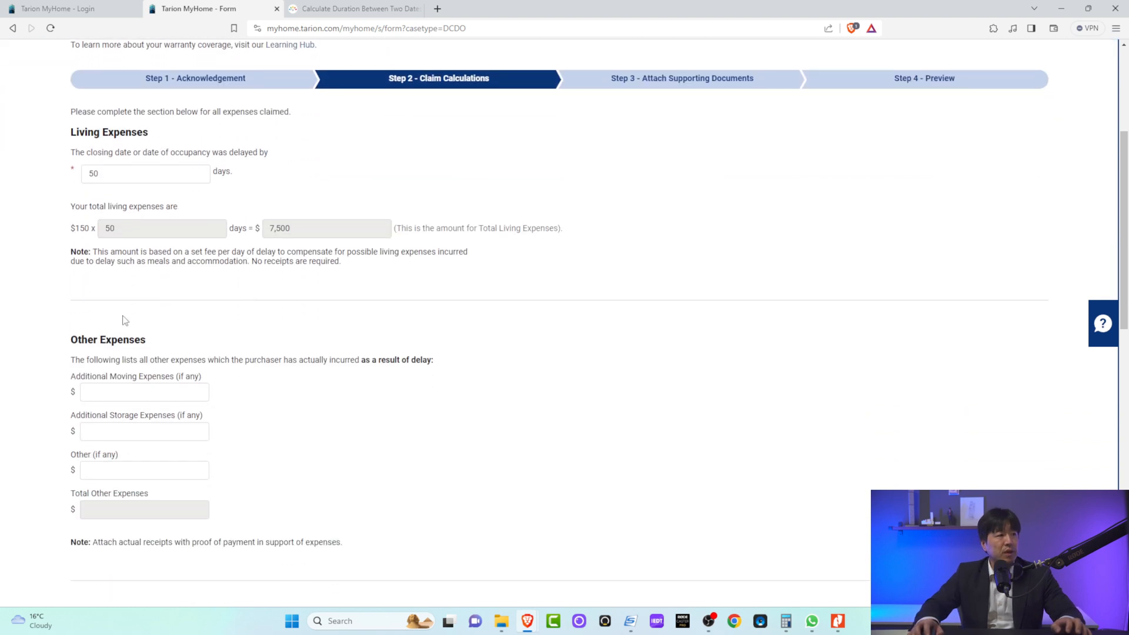
scroll(232, 328, "down", 6)
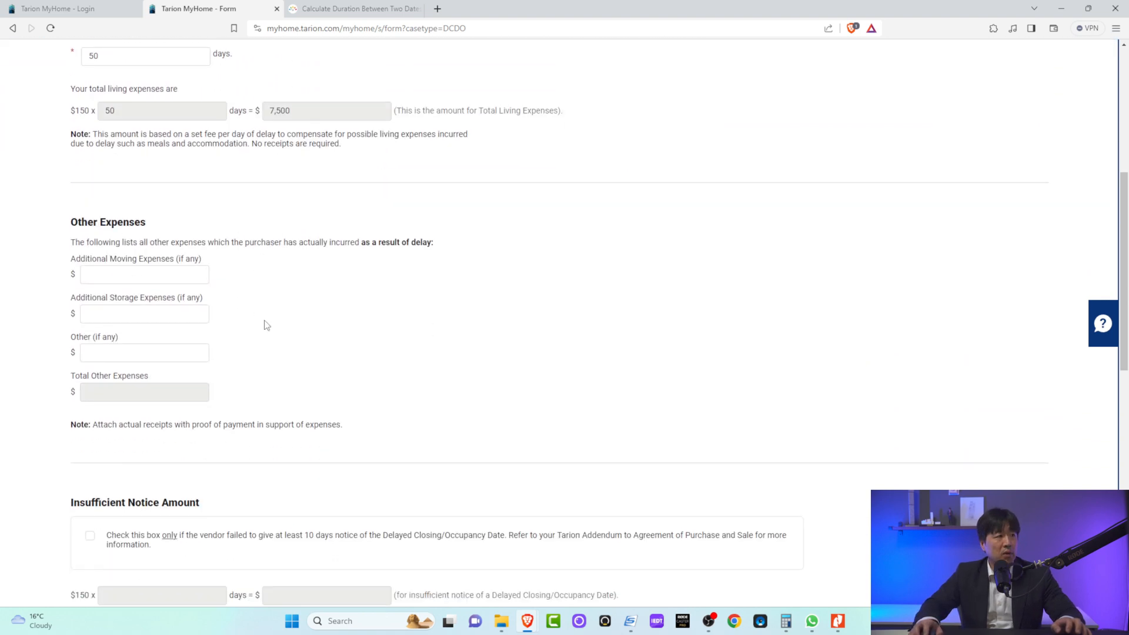
scroll(255, 284, "up", 4)
scroll(262, 300, "down", 1)
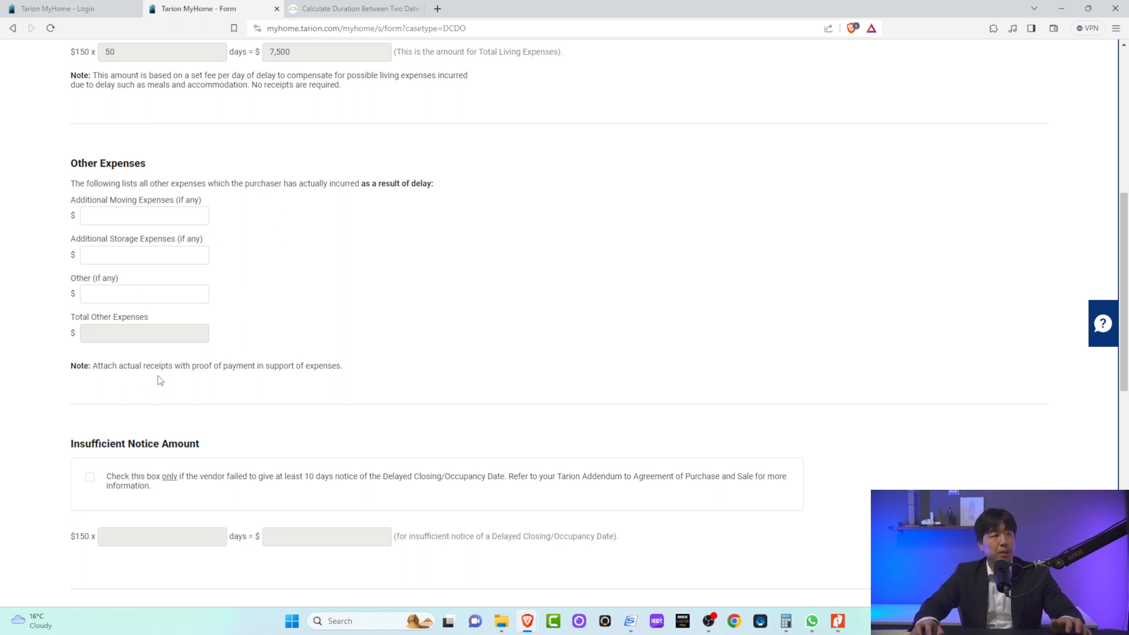
scroll(245, 290, "down", 1)
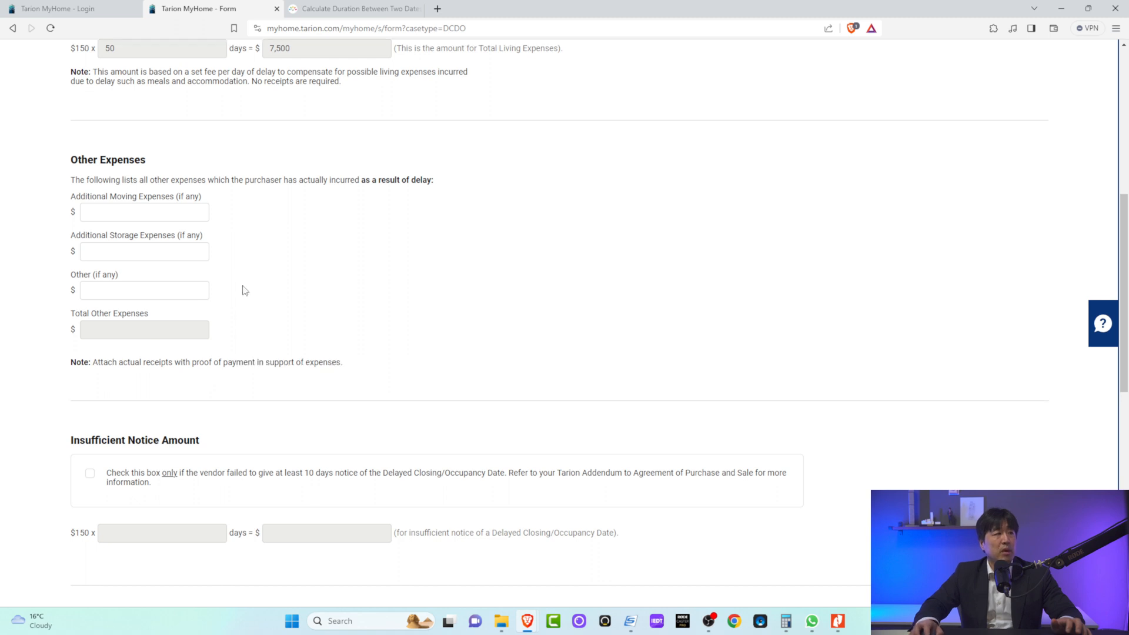
scroll(245, 291, "down", 3)
scroll(247, 270, "up", 3)
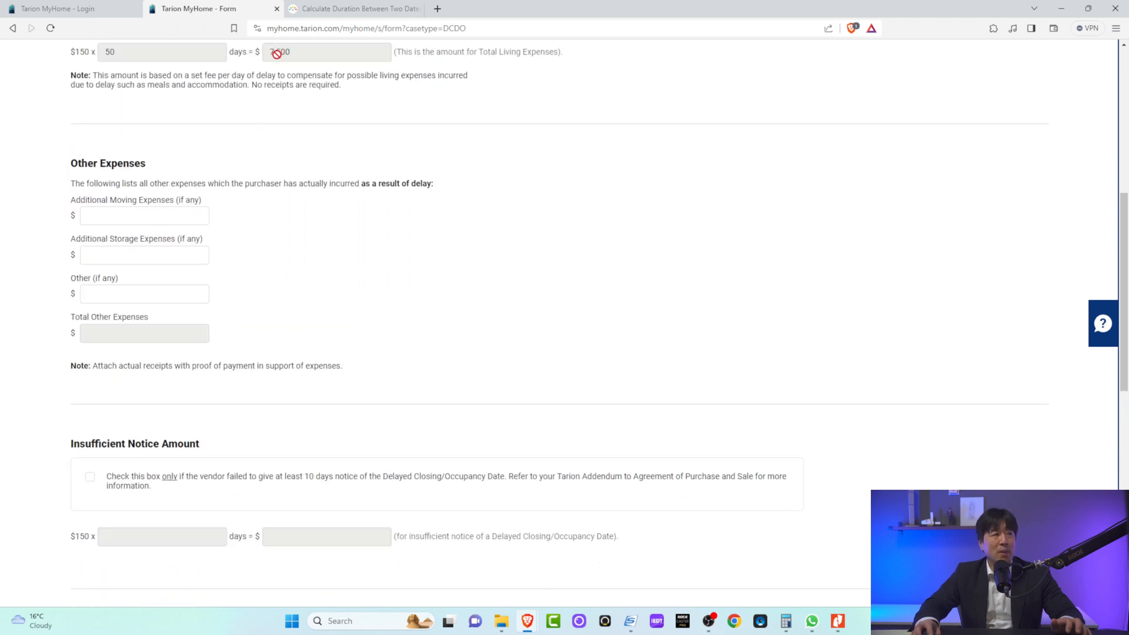
scroll(252, 379, "down", 5)
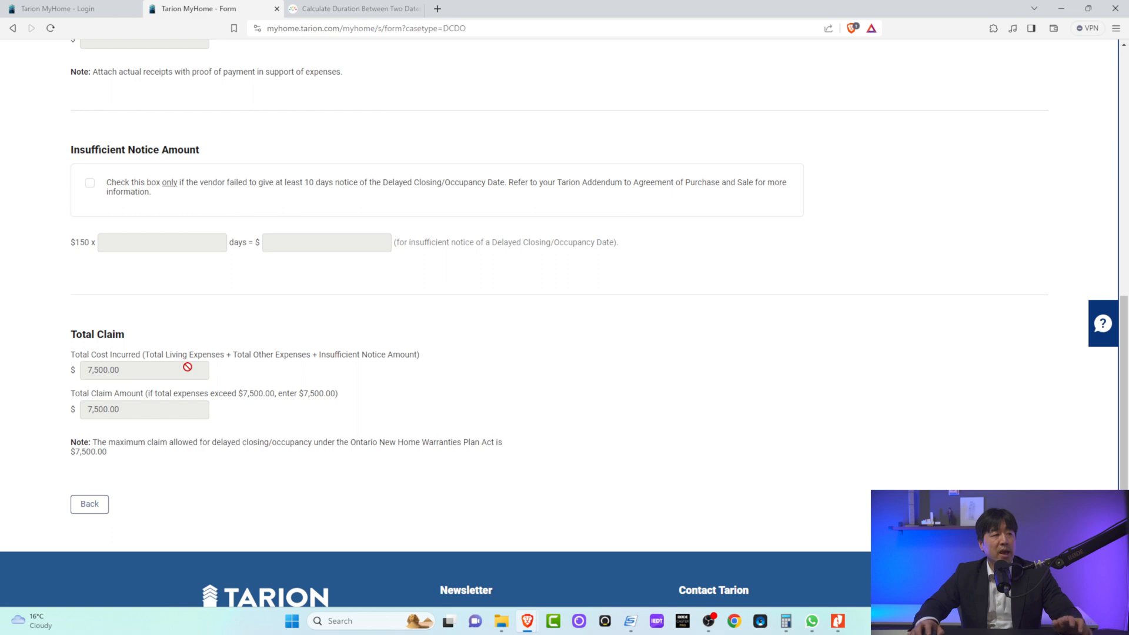
scroll(184, 391, "up", 4)
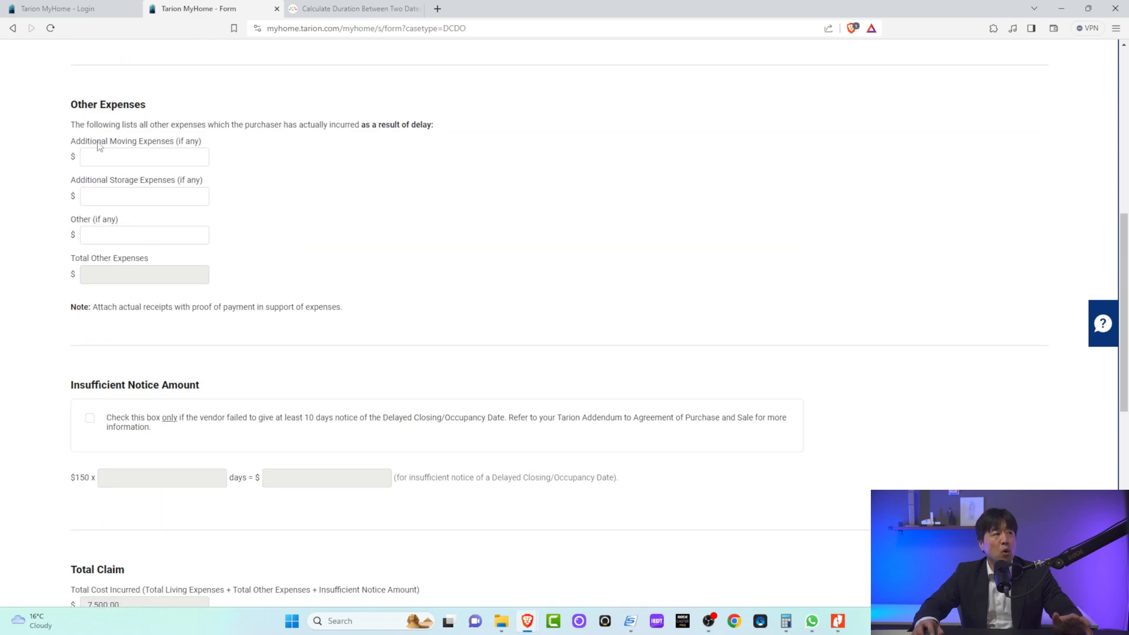
scroll(174, 321, "down", 1)
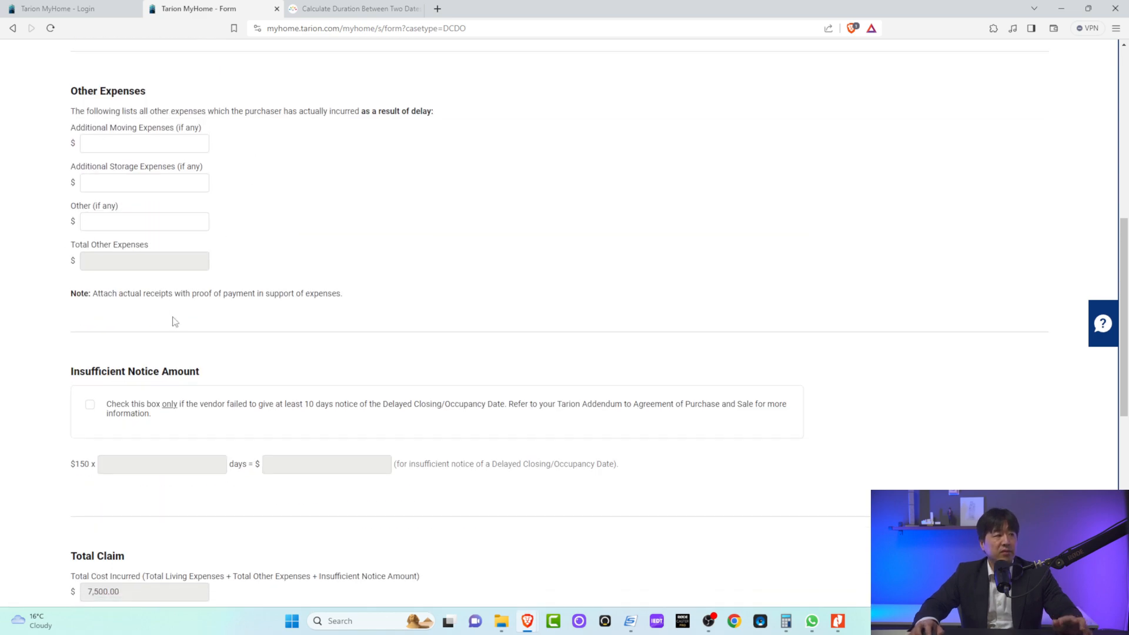
scroll(182, 294, "down", 3)
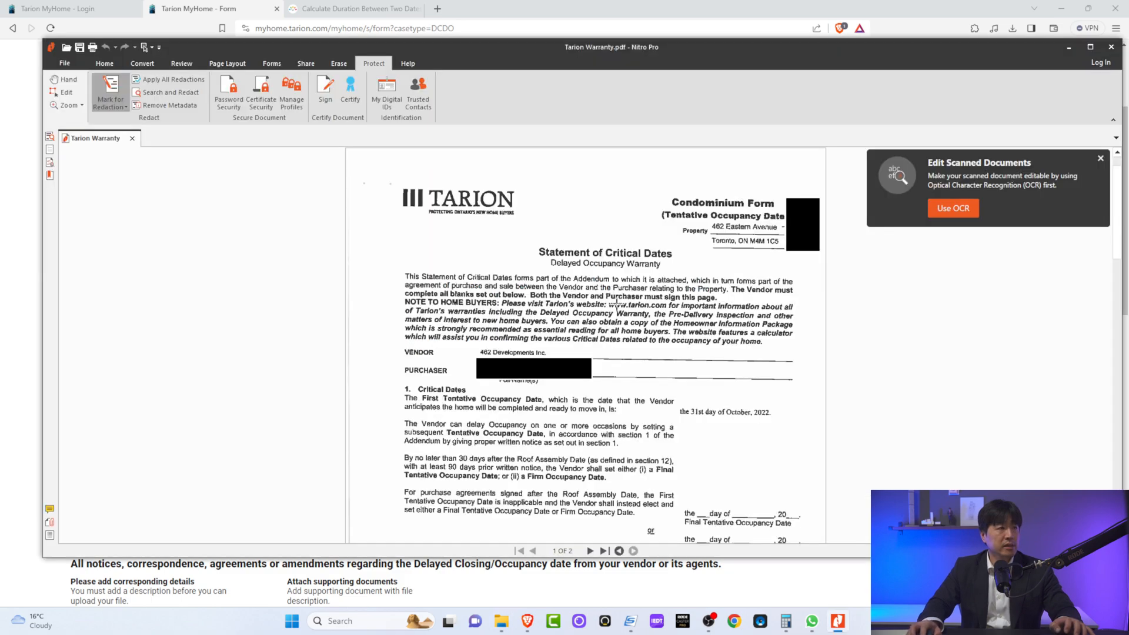
Review the Statement of Critical Dates and addendum pages in Tarion Warranty.pdf, and close the document without saving changes.
scroll(617, 304, "down", 15)
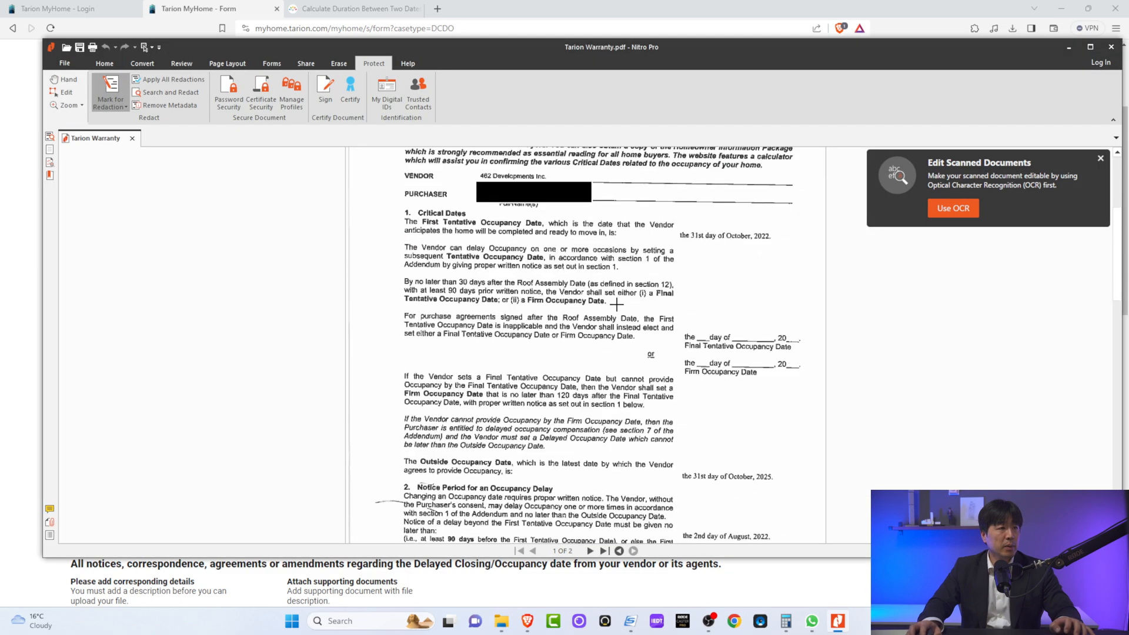
scroll(616, 304, "down", 10)
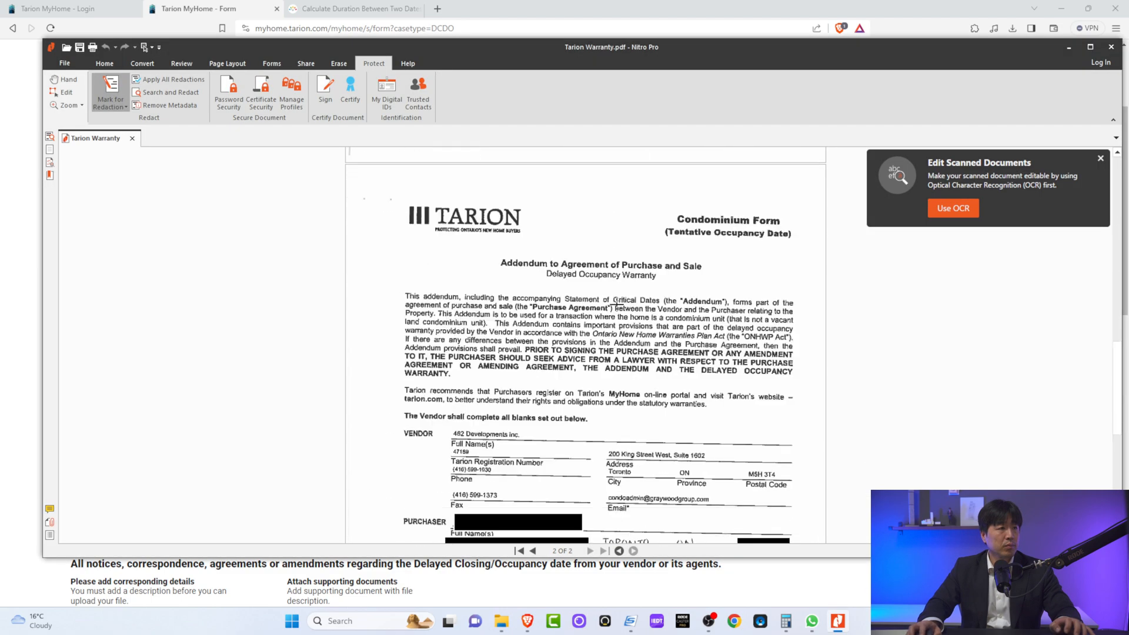
scroll(616, 304, "up", 12)
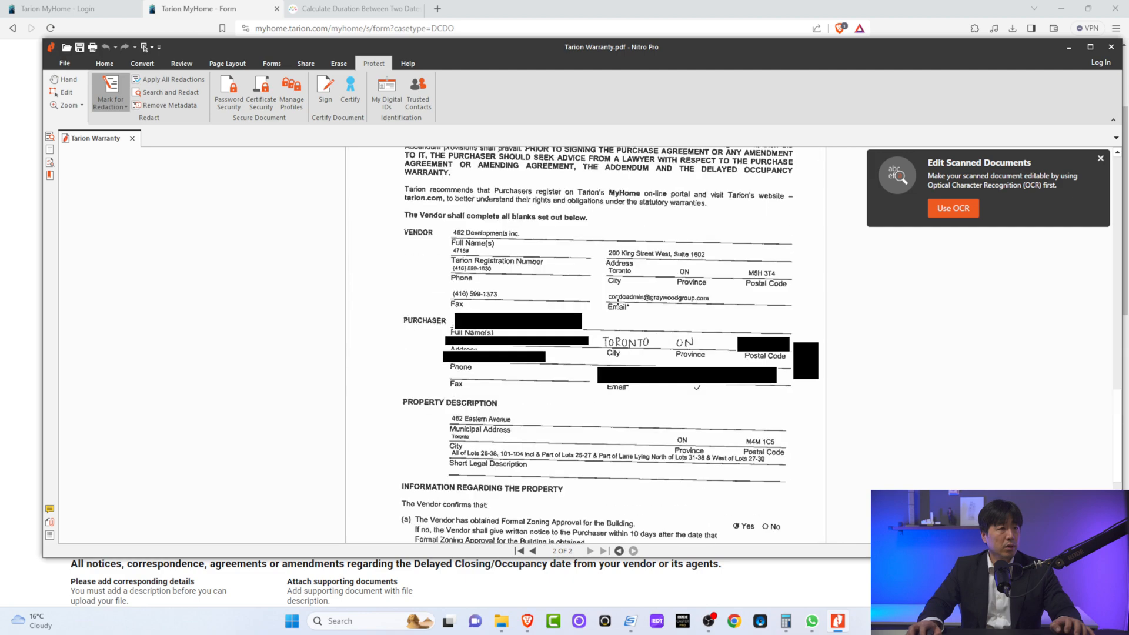
scroll(617, 303, "up", 10)
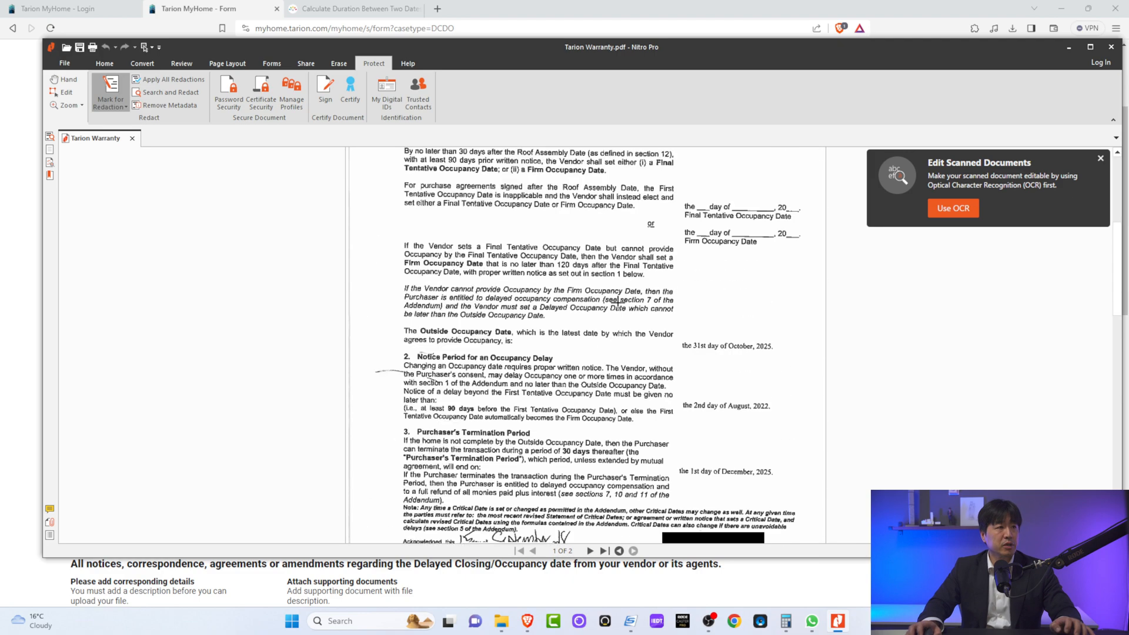
left_click(1111, 46)
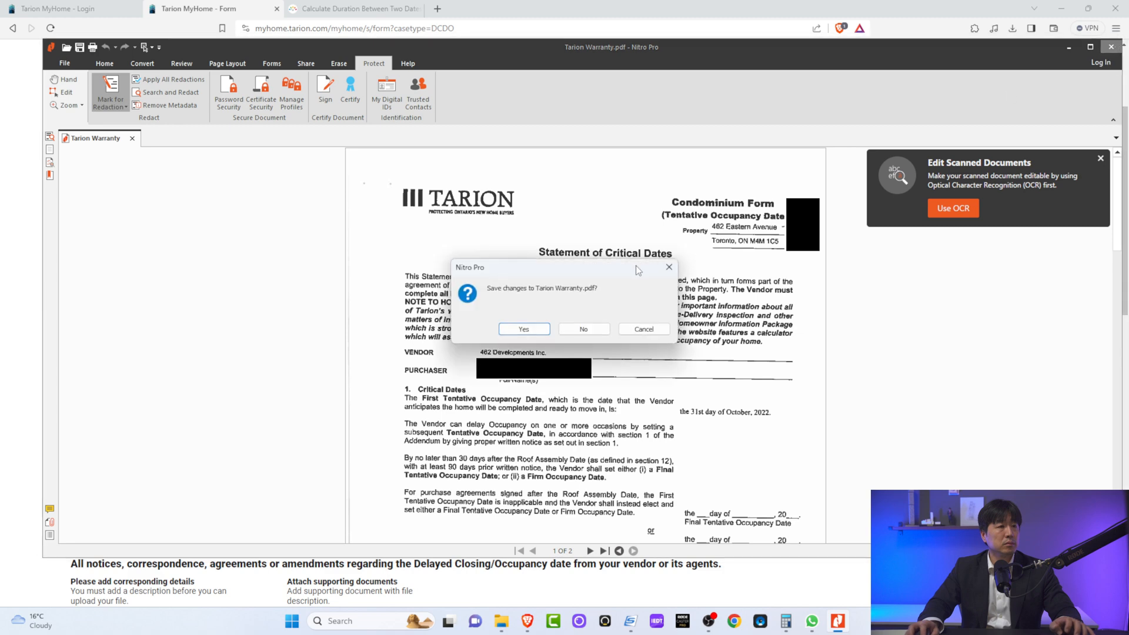
left_click(583, 329)
Upload the Tarion PDF for the addendum pages with the file description "Tarion page 1 and 2".
left_click_drag(71, 342, 467, 337)
left_click(467, 337)
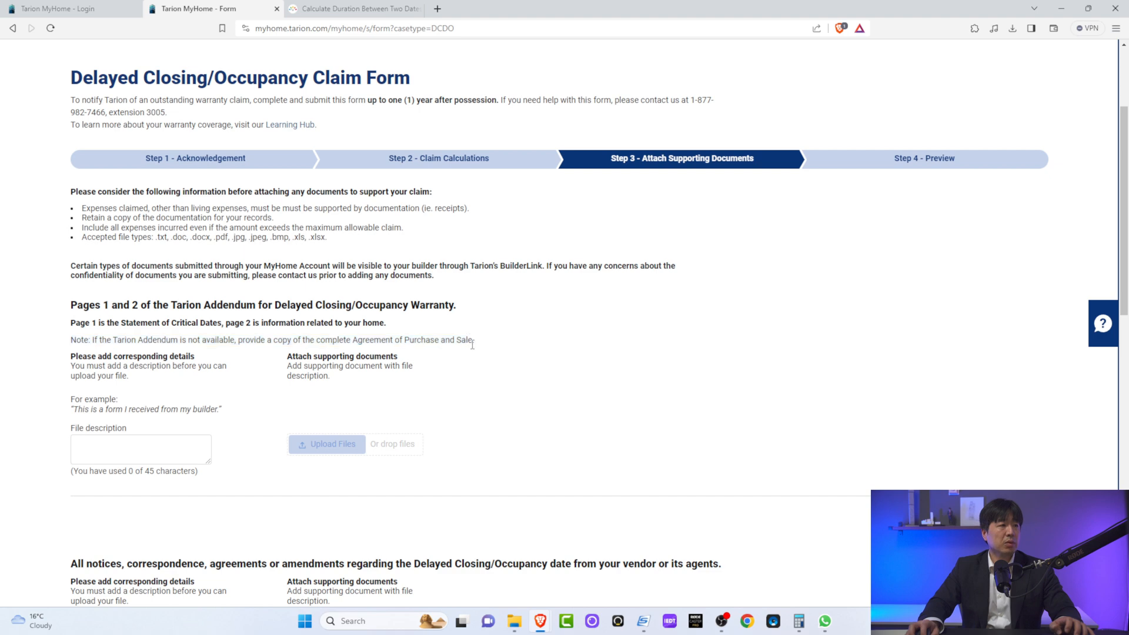
left_click(138, 449)
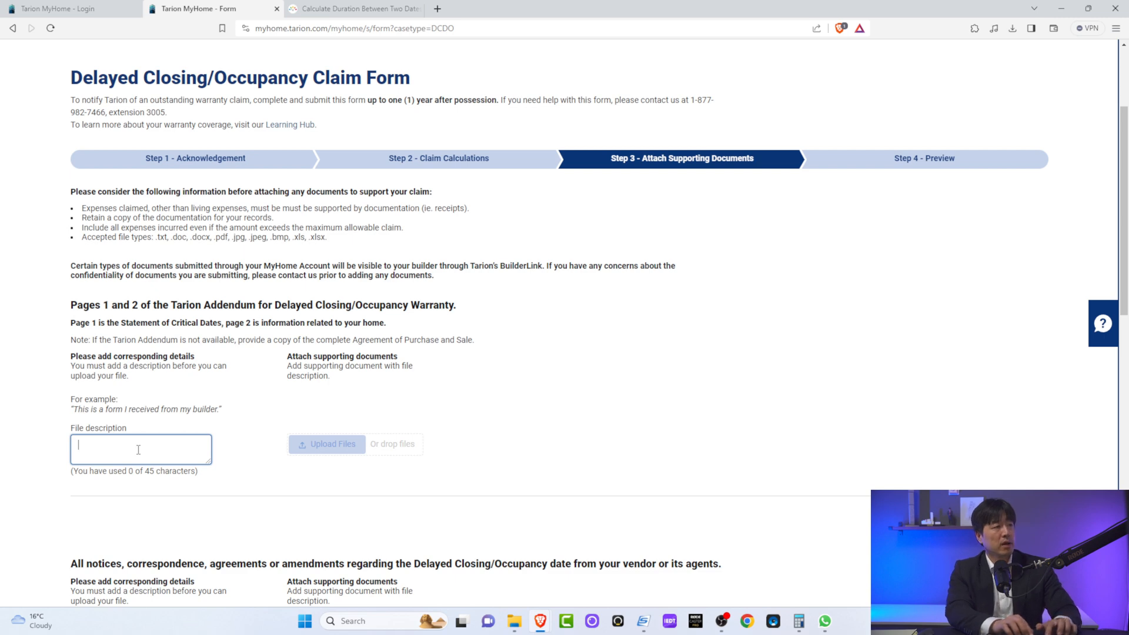
type("Tarion ")
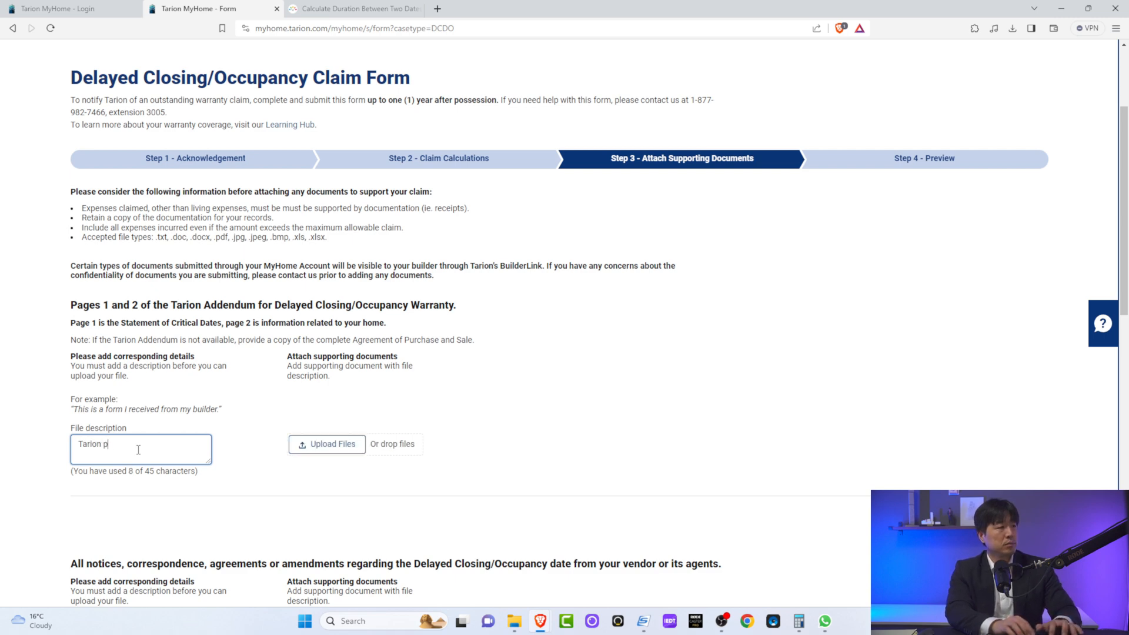
type("page 1 and 2")
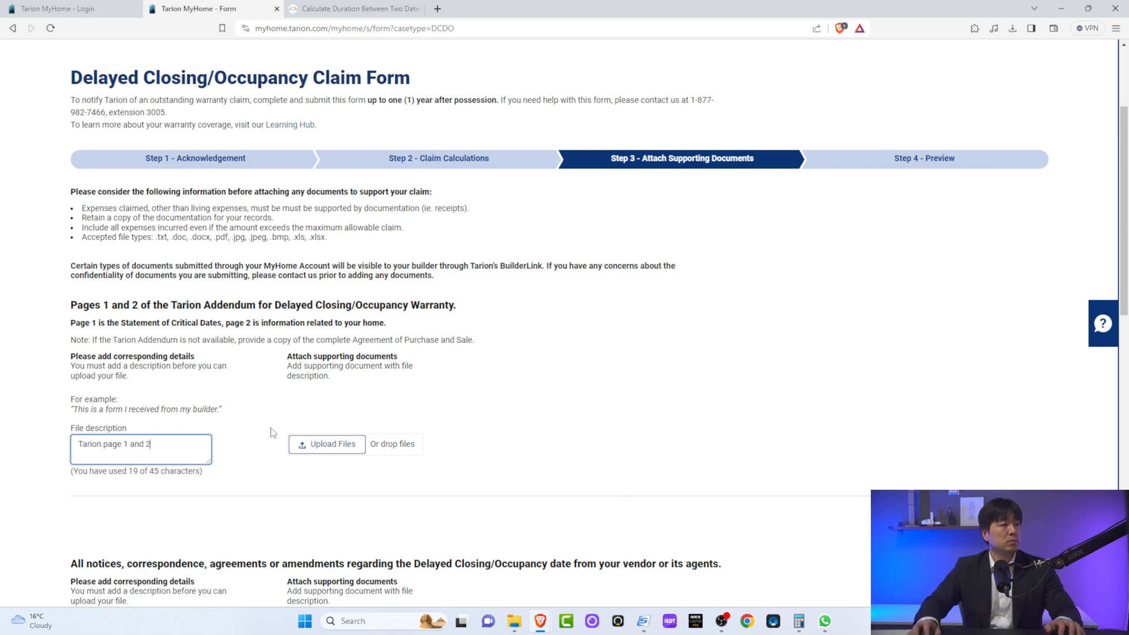
left_click(326, 444)
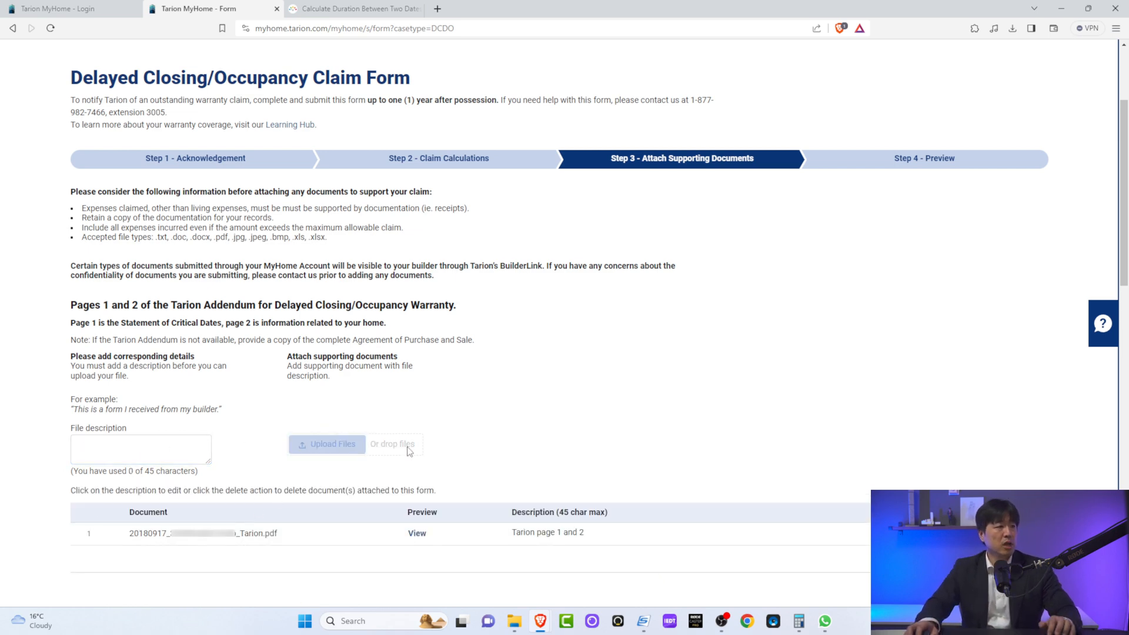
Attach the OccupancyEmail PDF under notices and correspondence from the vendor with the description "Initial Firm Occupancy Email".
scroll(410, 451, "down", 9)
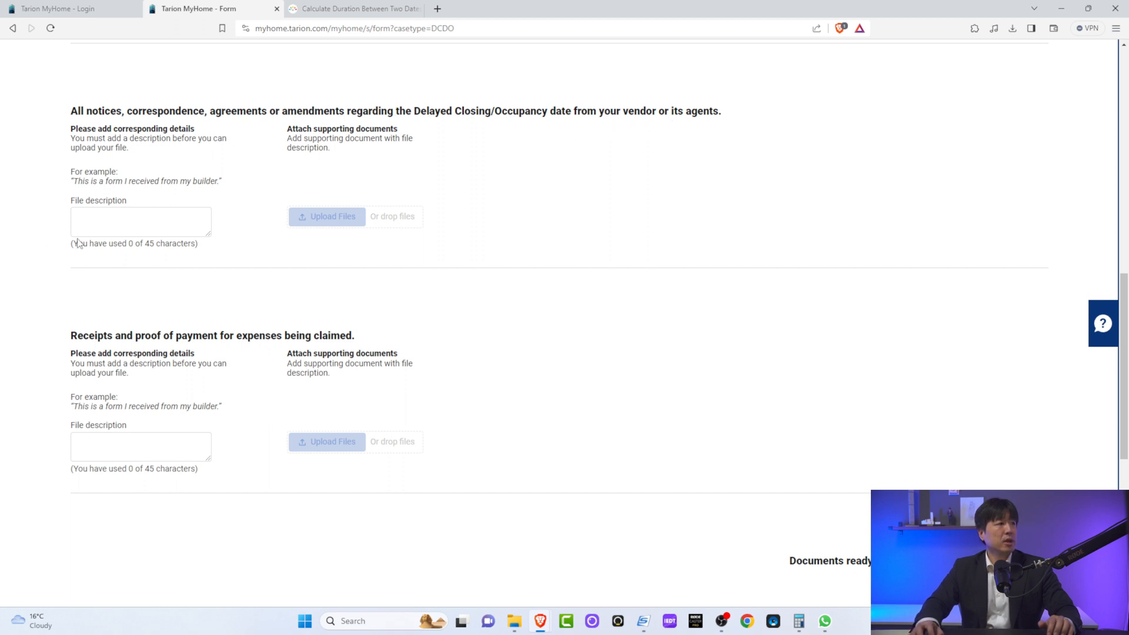
left_click(154, 224)
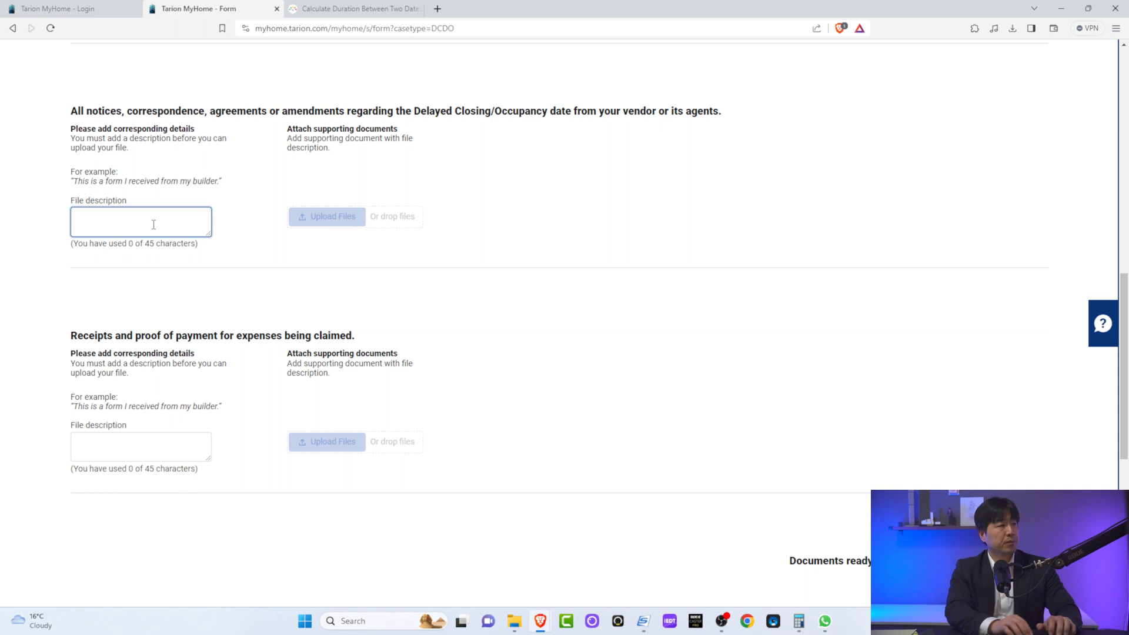
type("Initial O")
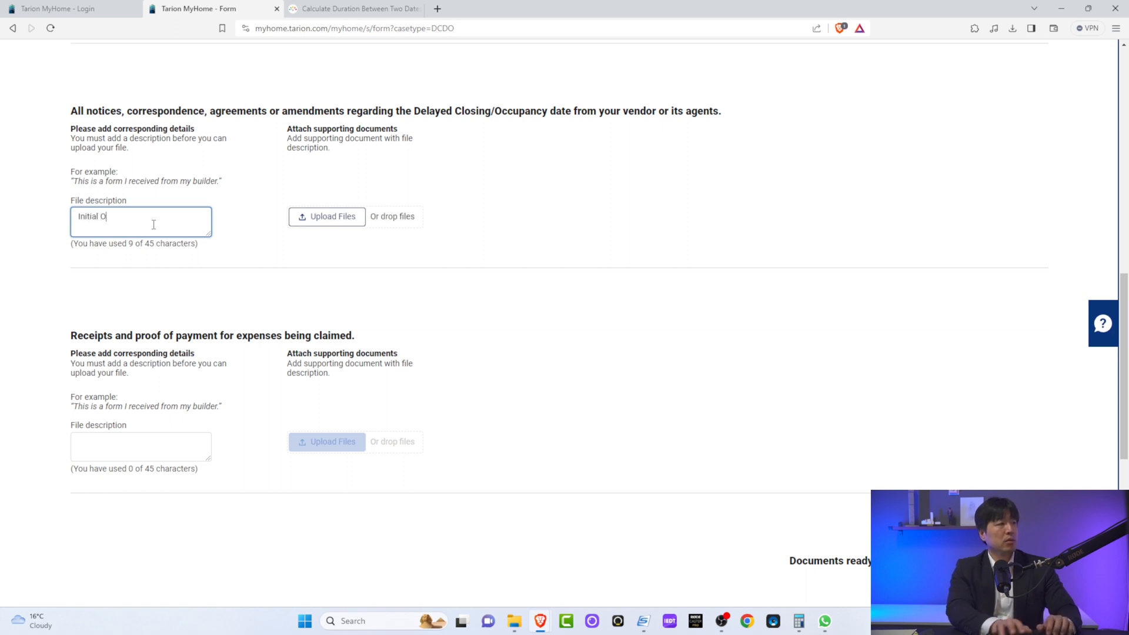
type("irm Occupa")
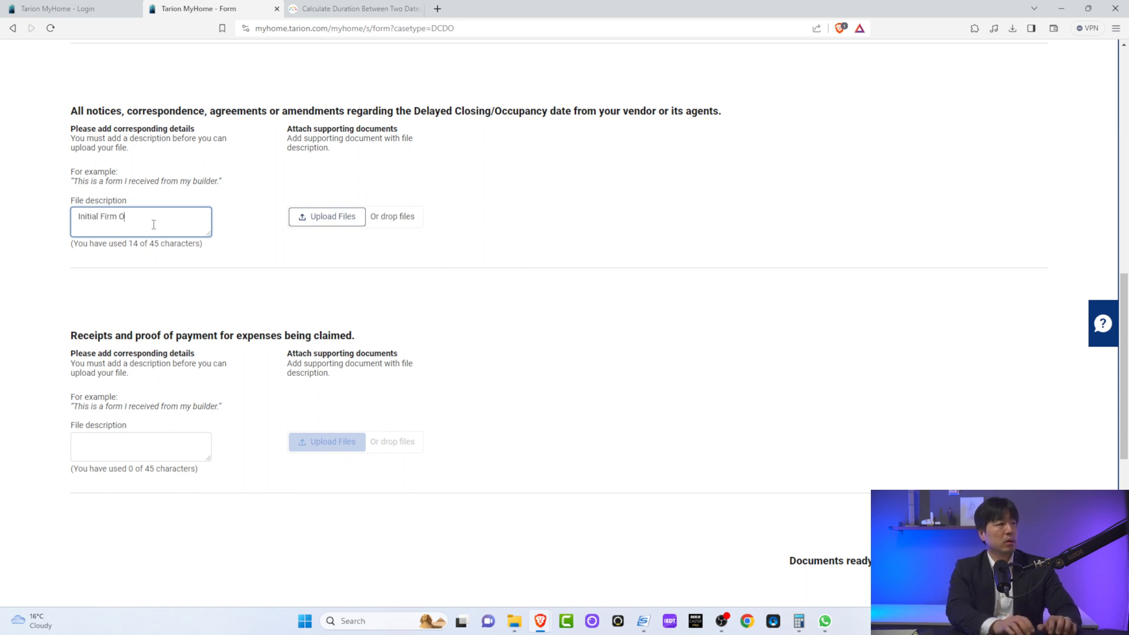
type("ncy Ema")
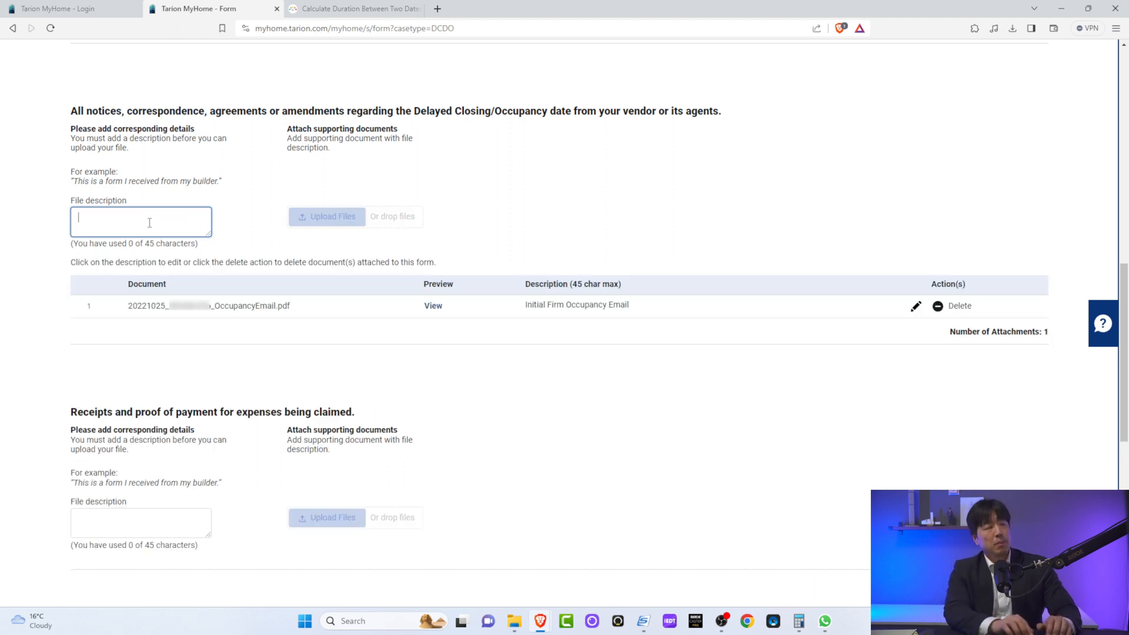
Attach the DelayedOccupancy PDF under notices and correspondence from the vendor with the description "Delayed Firm Occupancy".
type("De")
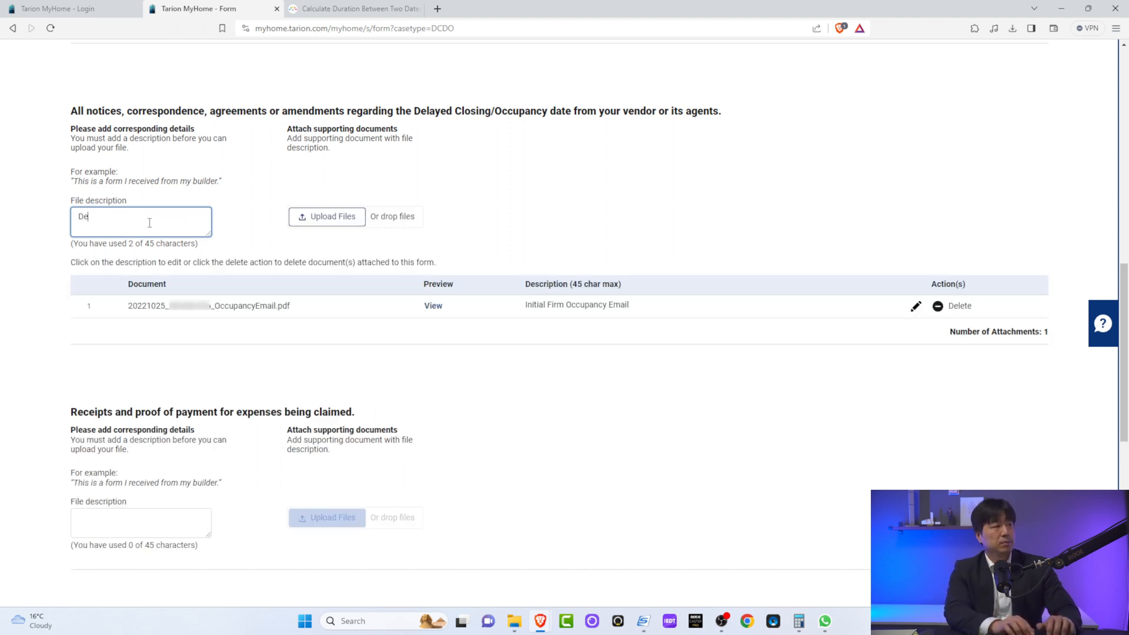
type("layed Firm")
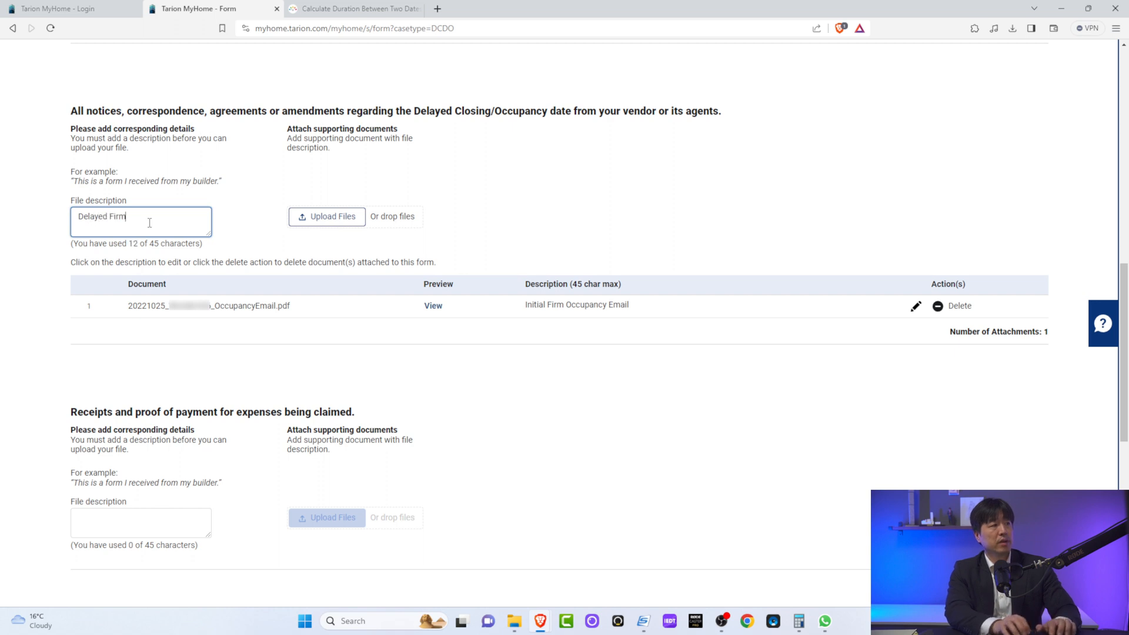
type(" Occupancy")
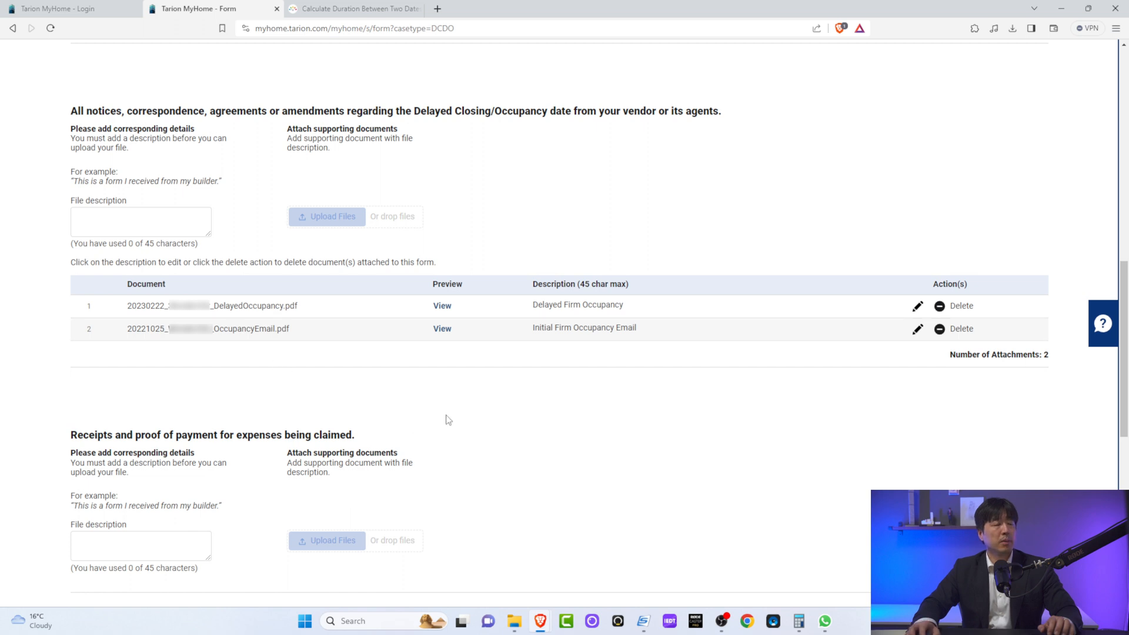
Proceed to the Step 4 preview without attaching expense receipts, review the saved claim calculations, and submit the claim form.
scroll(446, 421, "down", 6)
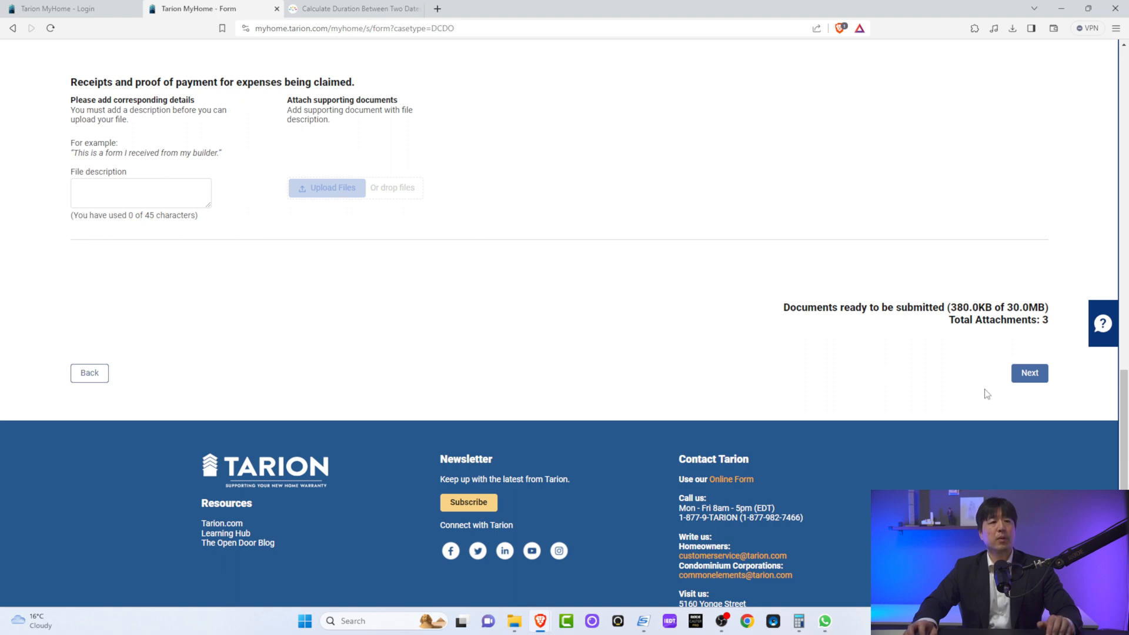
left_click(1027, 379)
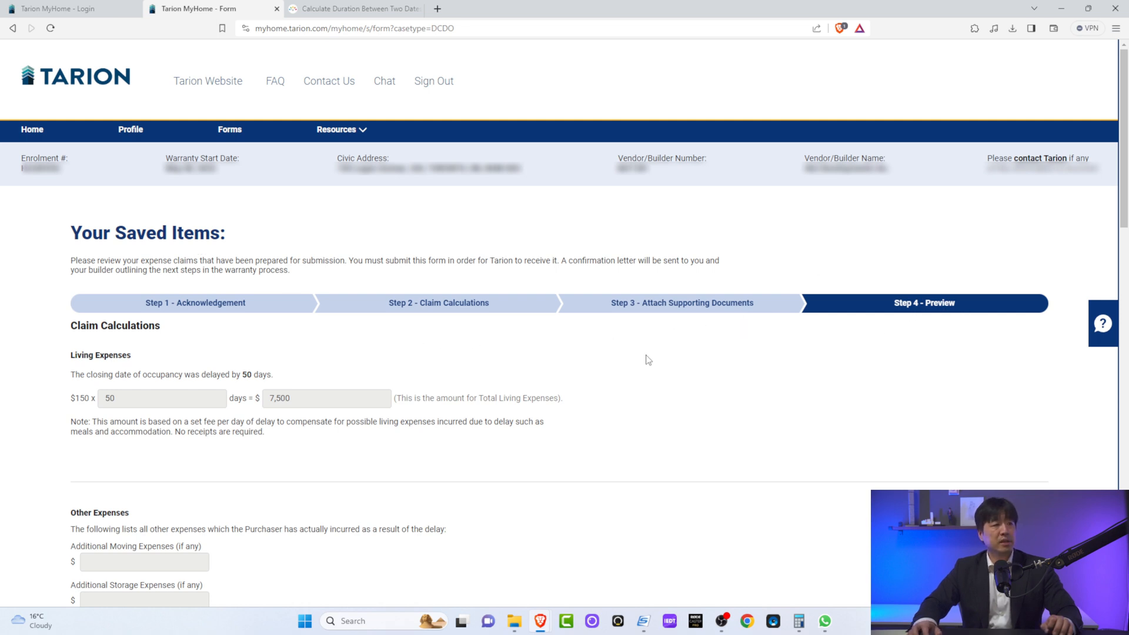
scroll(649, 359, "down", 3)
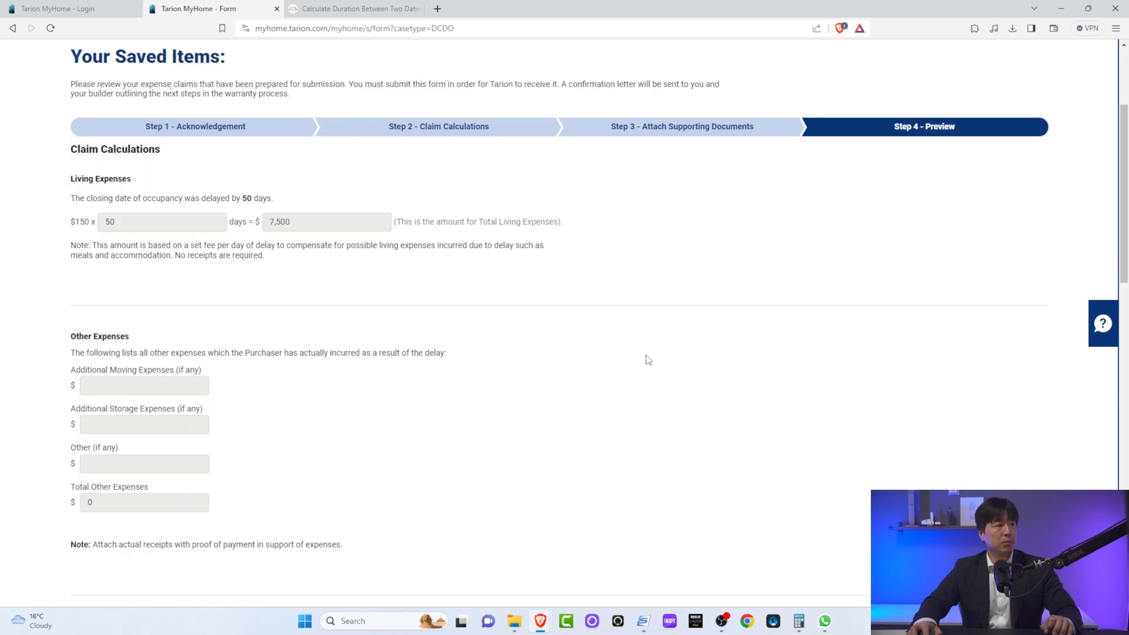
scroll(647, 358, "down", 10)
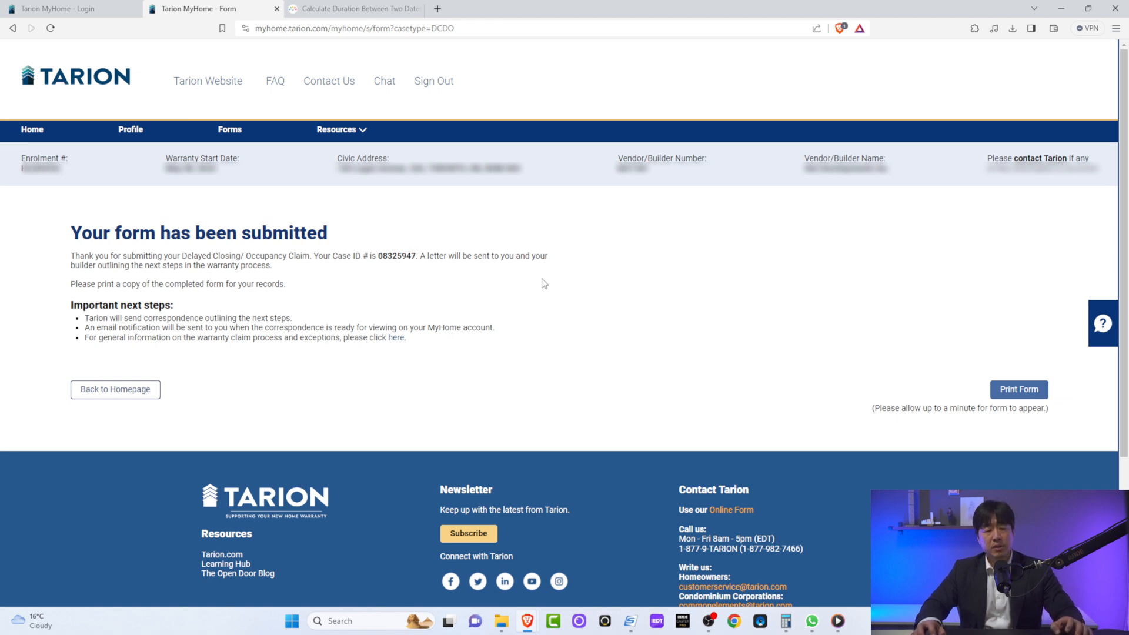
Request a printable copy of the submitted claim form and dismiss the notification banner.
left_click(1016, 394)
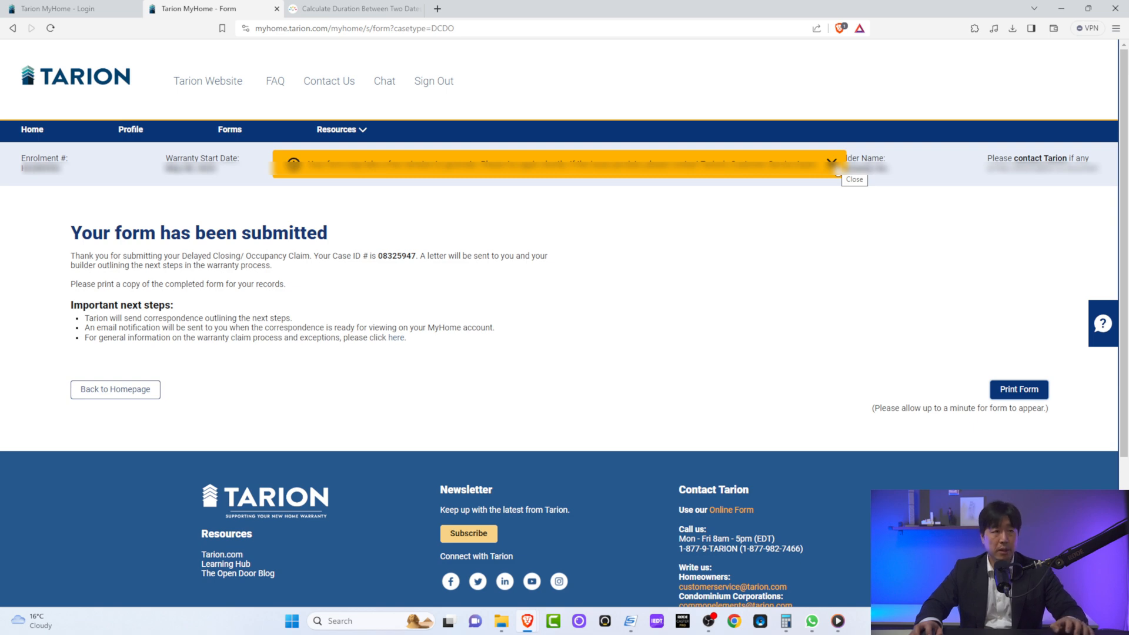
left_click(833, 166)
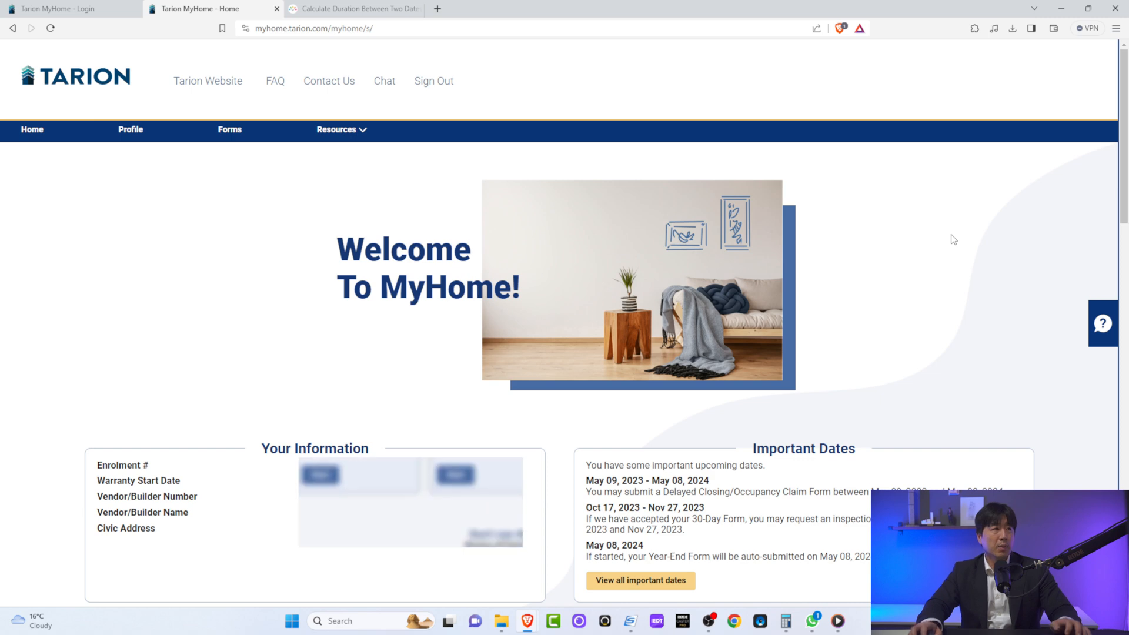
Open the Delayed Closing/Occupancy Form Accepted letter from the Correspondence Mailbox and read the builder's resolution deadline and conciliation requirements.
scroll(327, 237, "down", 15)
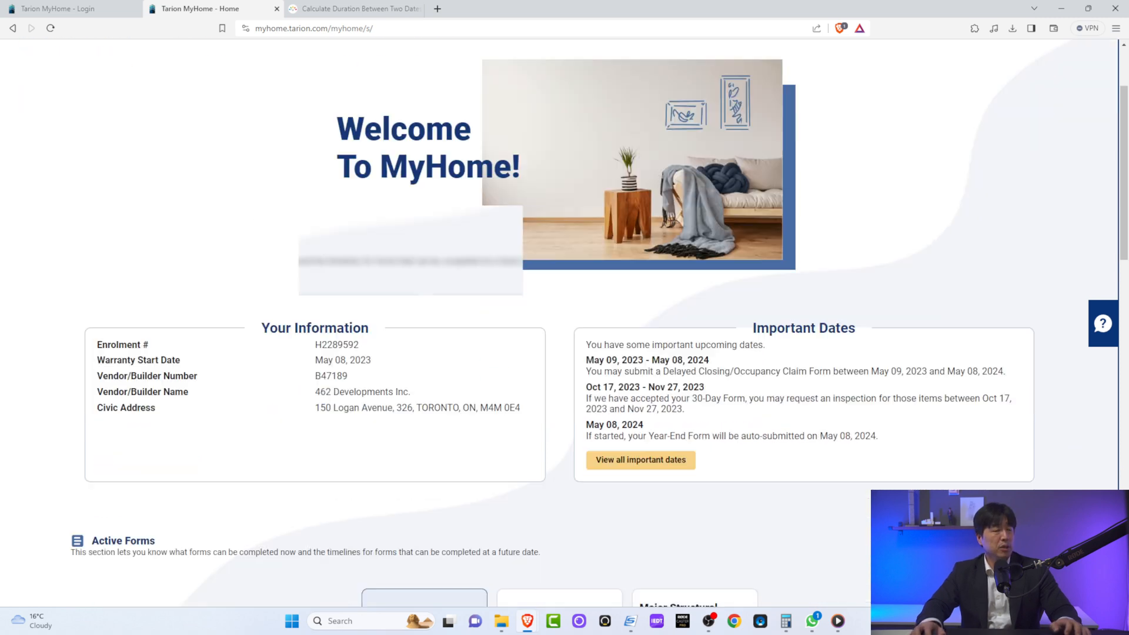
scroll(327, 237, "up", 1)
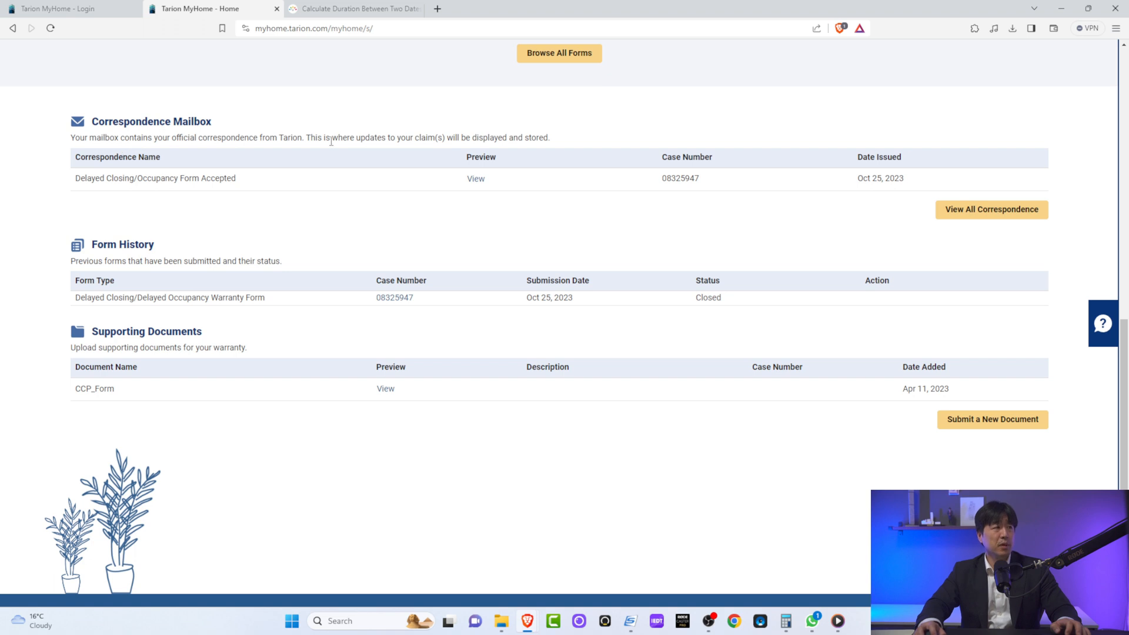
left_click(476, 179)
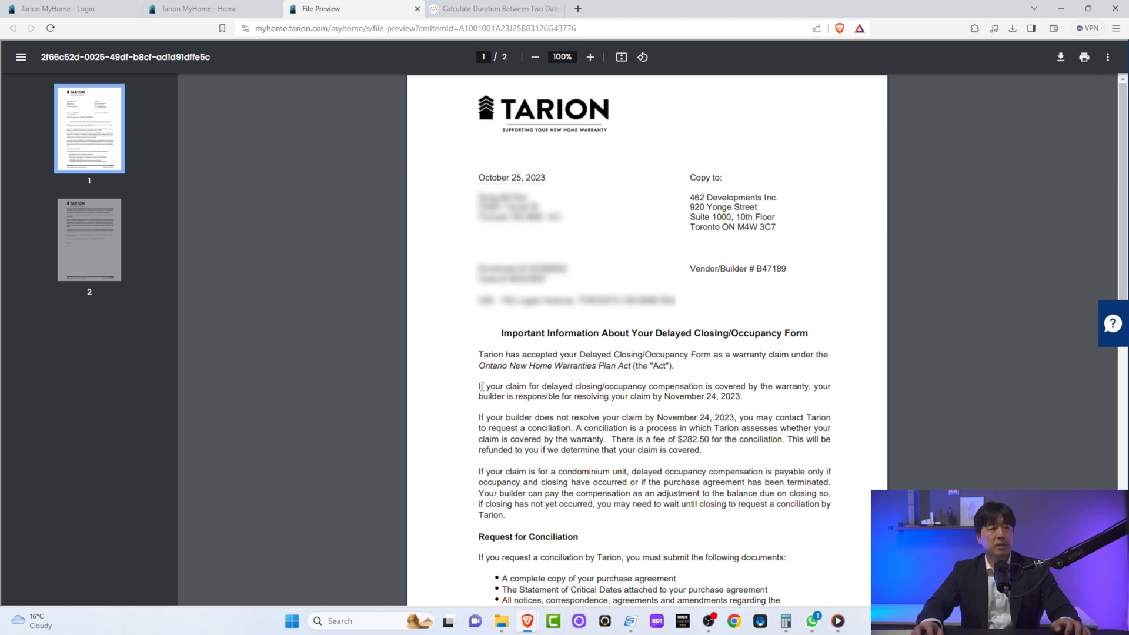
left_click_drag(481, 387, 737, 397)
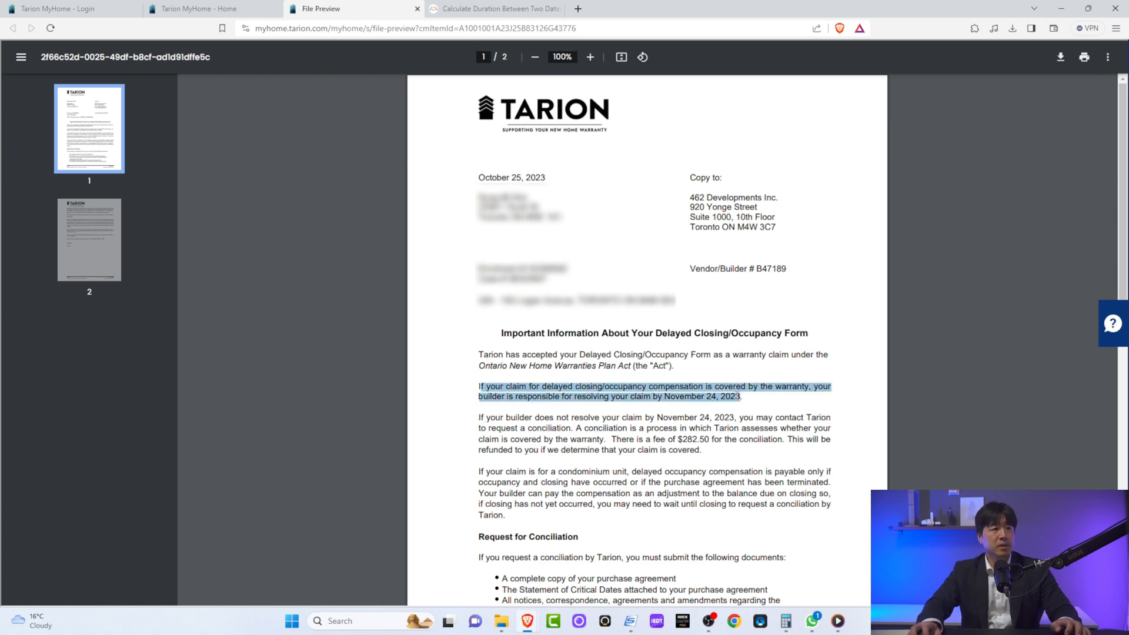
left_click(738, 397)
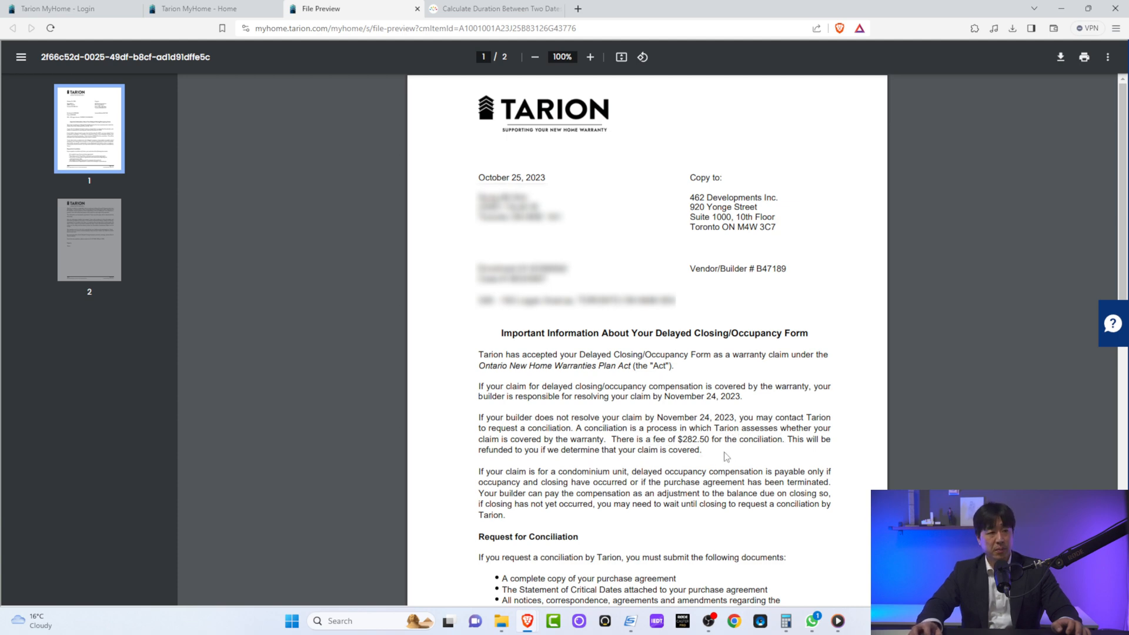
scroll(726, 457, "down", 6)
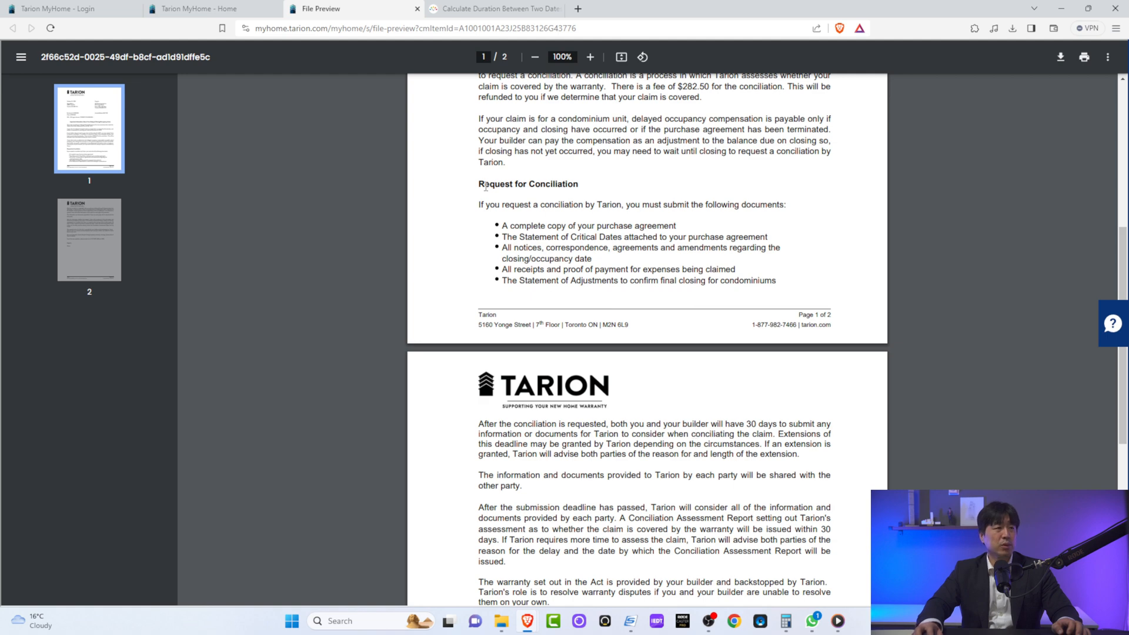